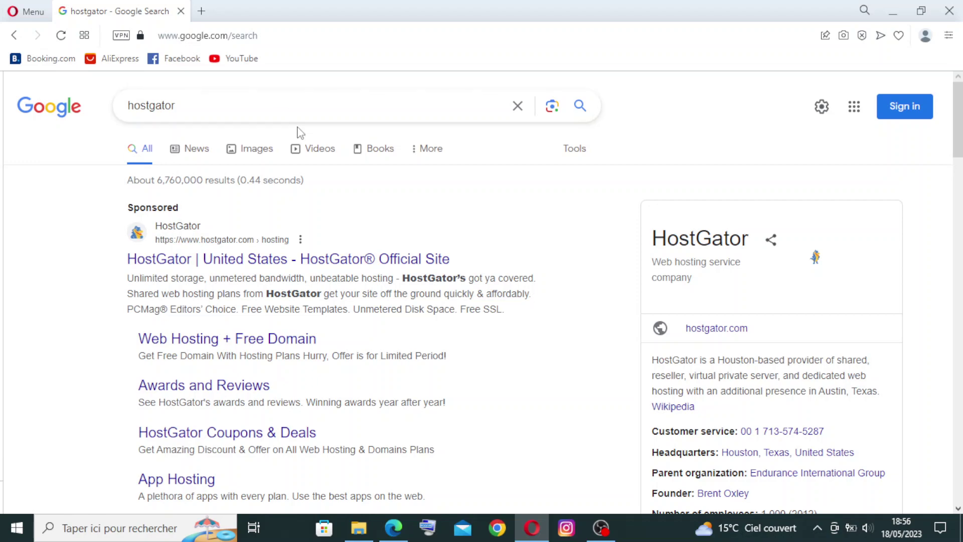
# Step: Open HostGator's own non-sponsored website, "HostGator.com: Web Hosting - Best Website Hosting", from the search results
pyautogui.scroll(-5, 332, 205)
pyautogui.scroll(-20, 335, 205)
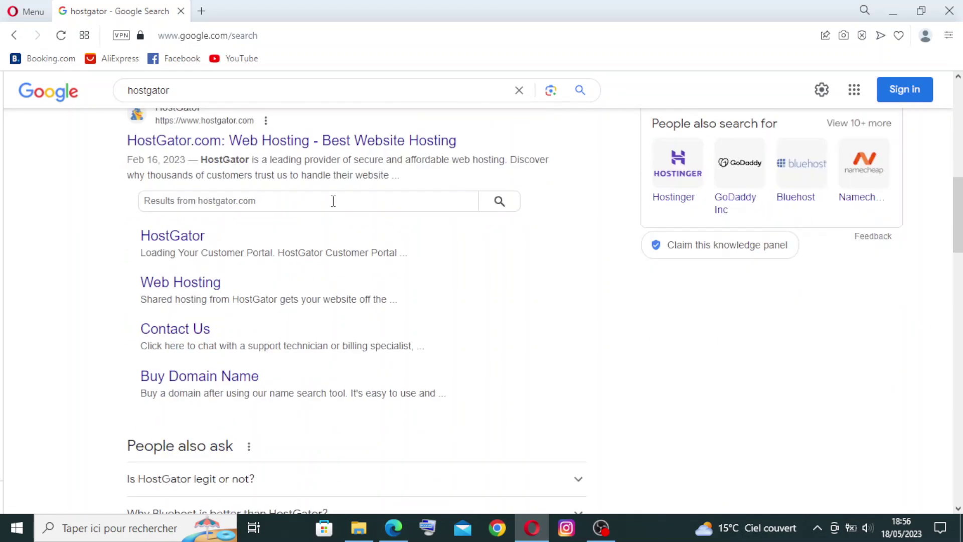
pyautogui.scroll(-10, 335, 216)
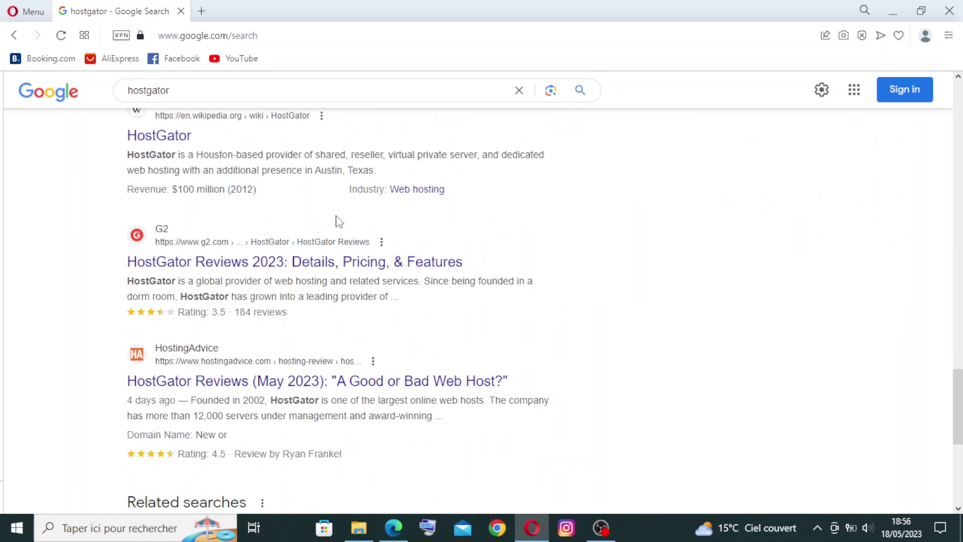
pyautogui.scroll(10, 335, 217)
pyautogui.scroll(20, 336, 221)
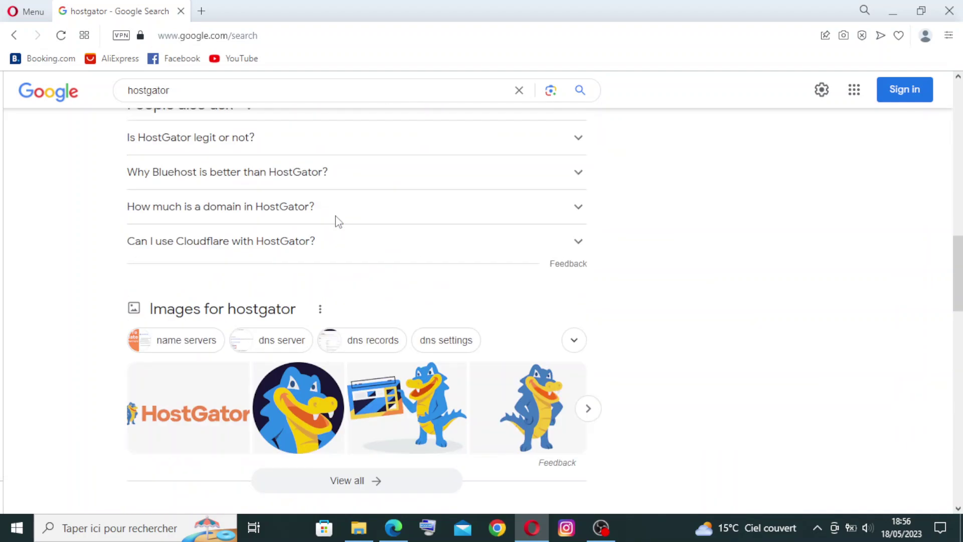
pyautogui.scroll(1, 336, 215)
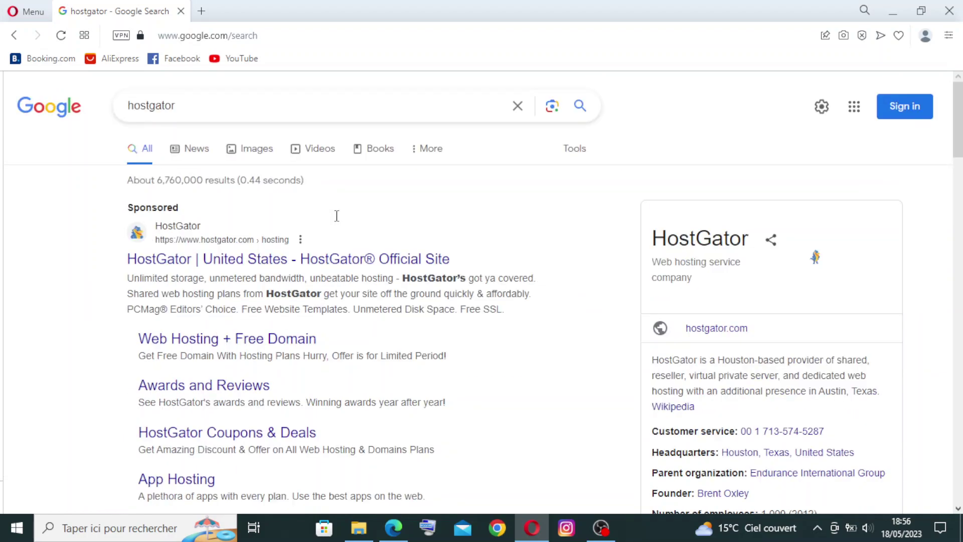
pyautogui.scroll(-5, 294, 233)
pyautogui.scroll(-4, 296, 235)
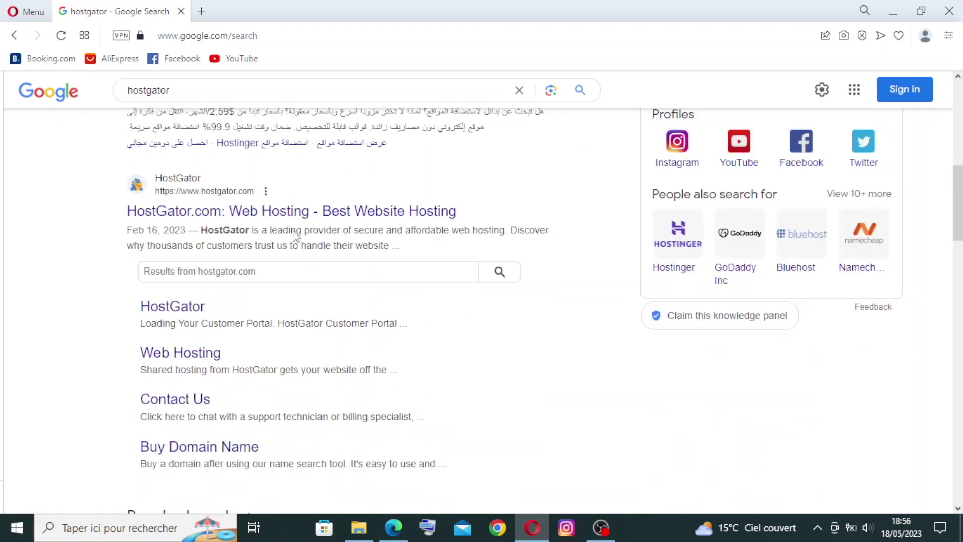
pyautogui.scroll(10, 241, 221)
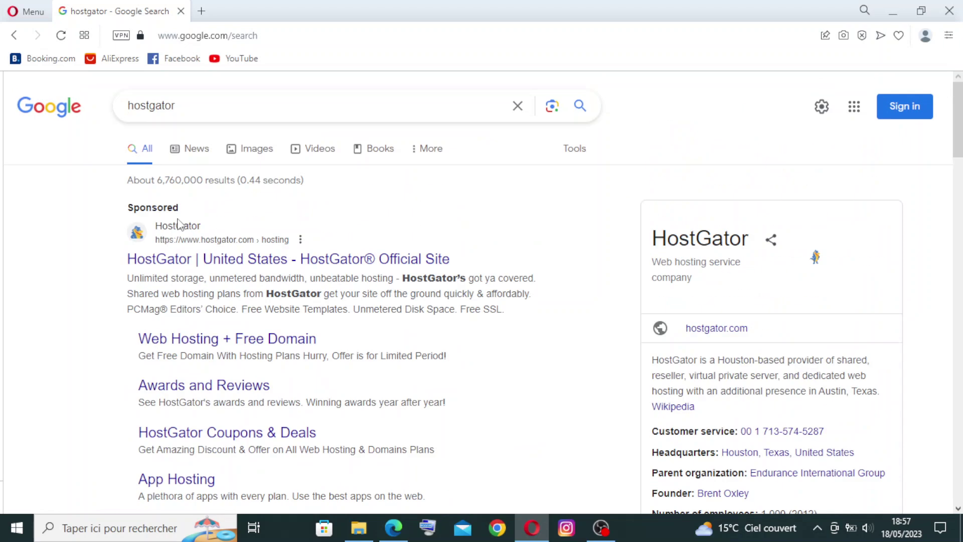
pyautogui.scroll(-8, 167, 221)
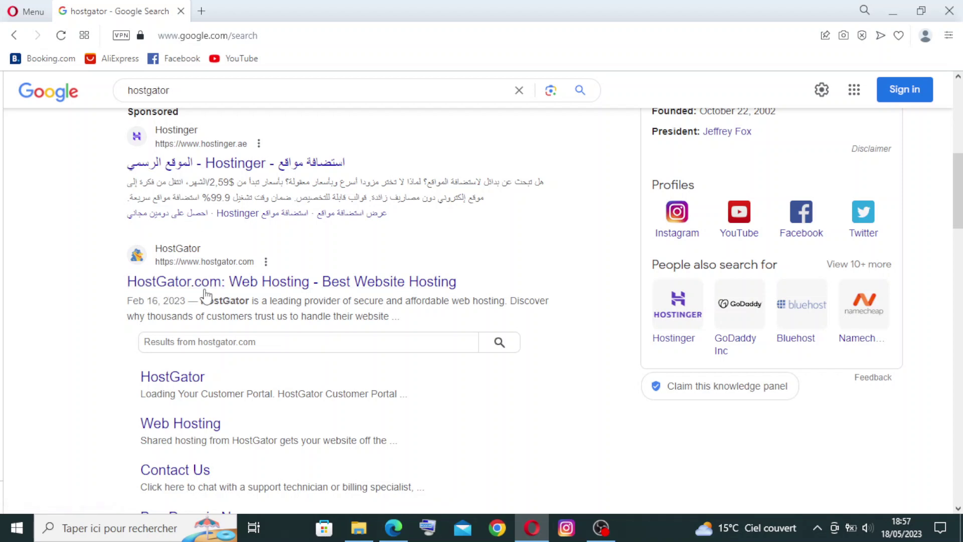
pyautogui.click(239, 285)
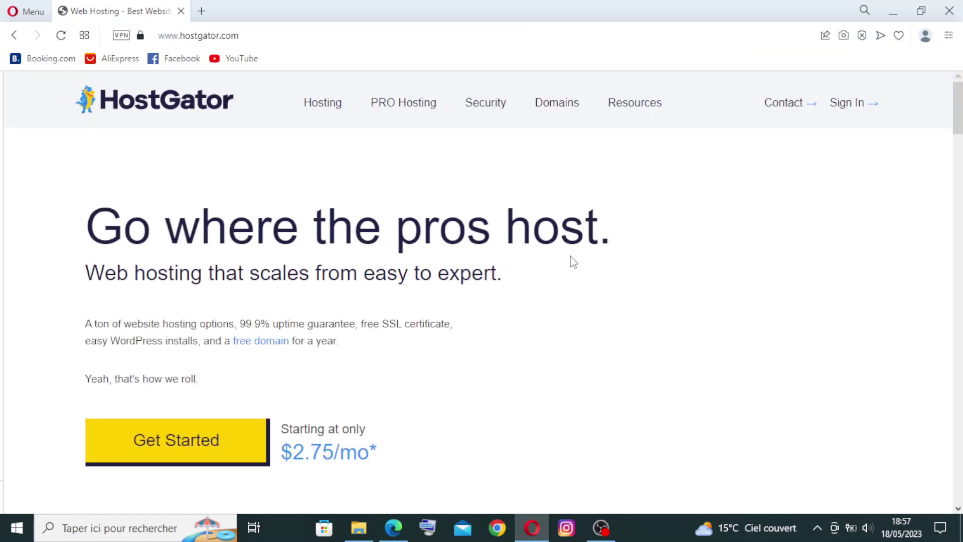
# Step: Accept the cookie notice on the HostGator home page
pyautogui.scroll(-5, 543, 261)
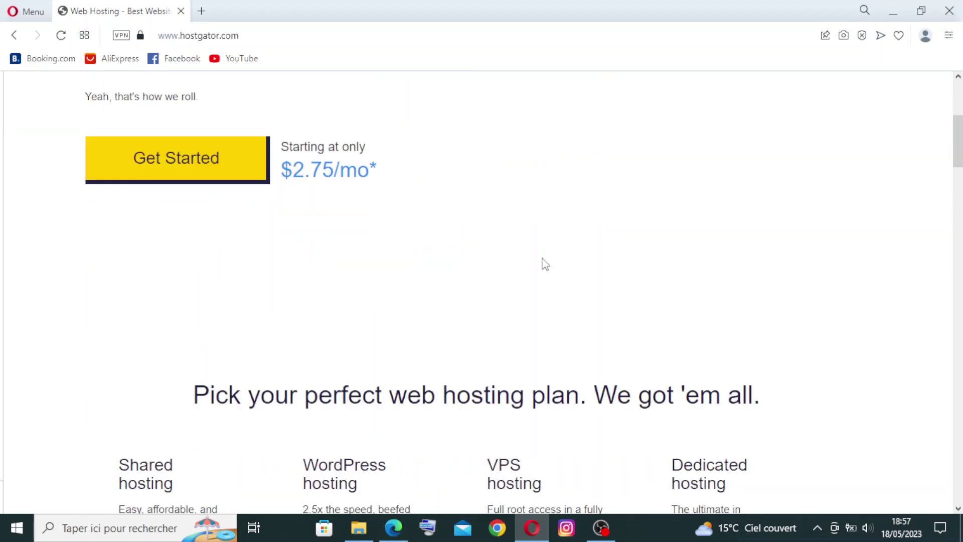
pyautogui.scroll(5, 542, 259)
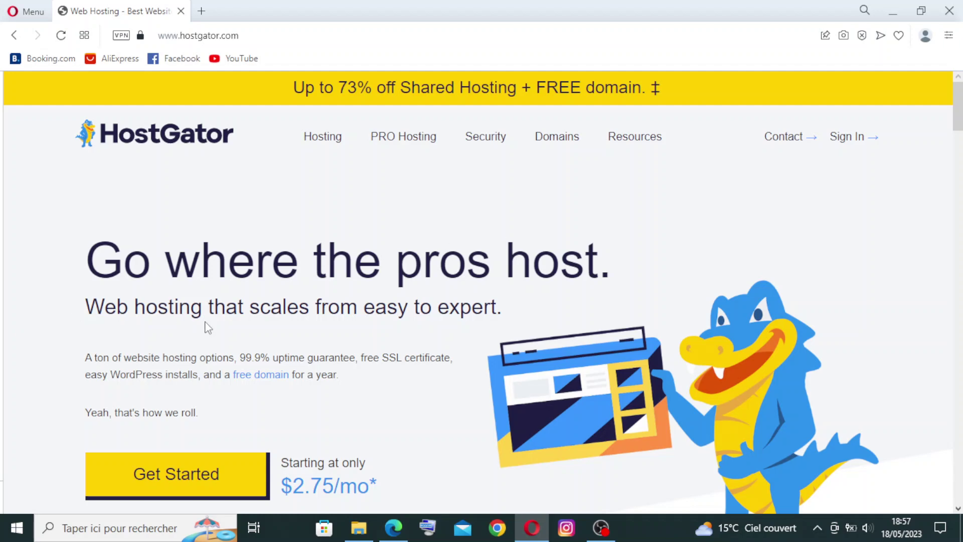
pyautogui.scroll(-3, 351, 309)
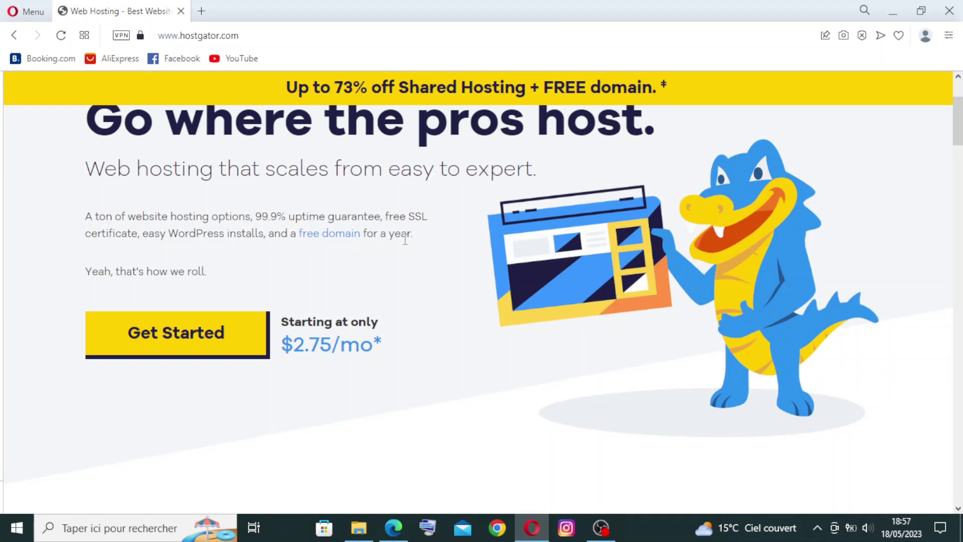
pyautogui.scroll(-1, 240, 296)
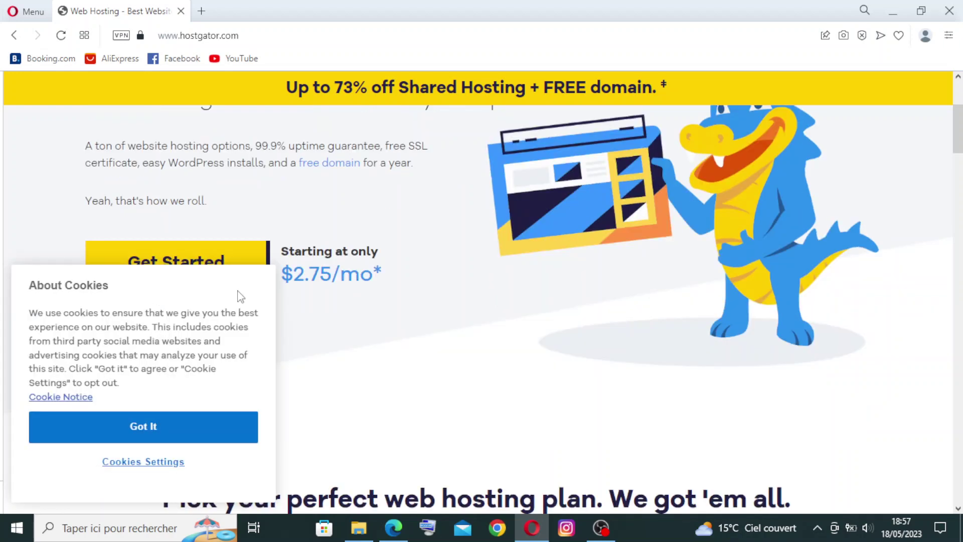
pyautogui.click(144, 436)
# Step: Look through the home page's hosting types, included features, support options, questions and footer links
pyautogui.scroll(-4, 249, 404)
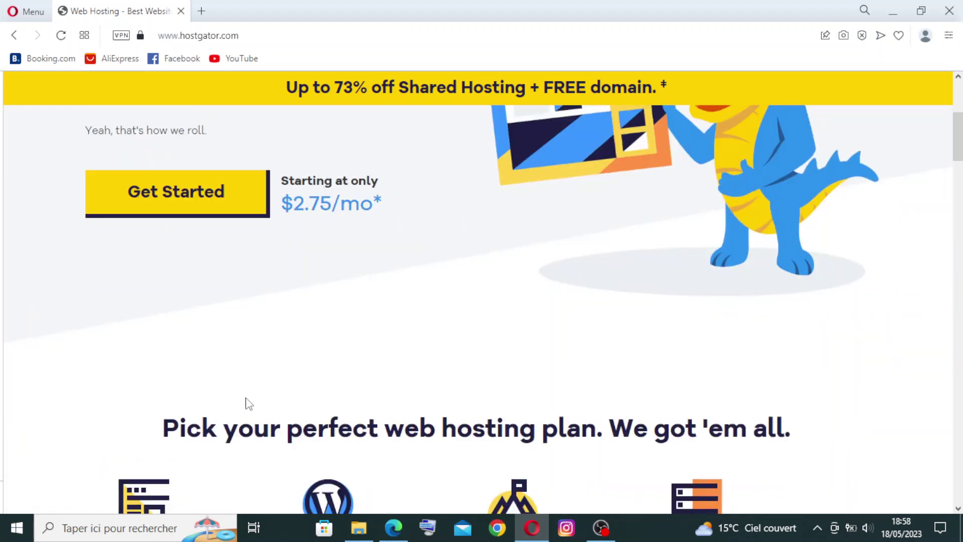
pyautogui.scroll(-10, 252, 406)
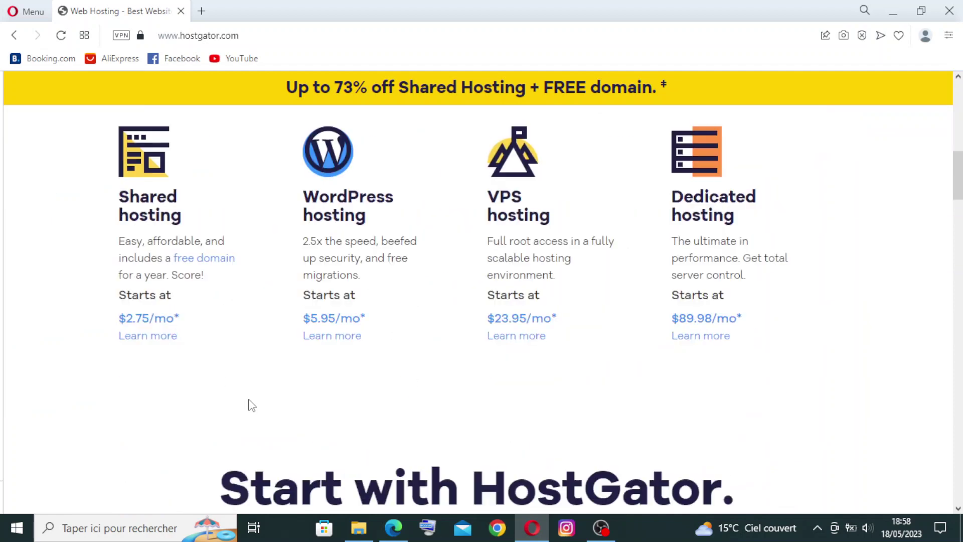
pyautogui.scroll(-1, 250, 399)
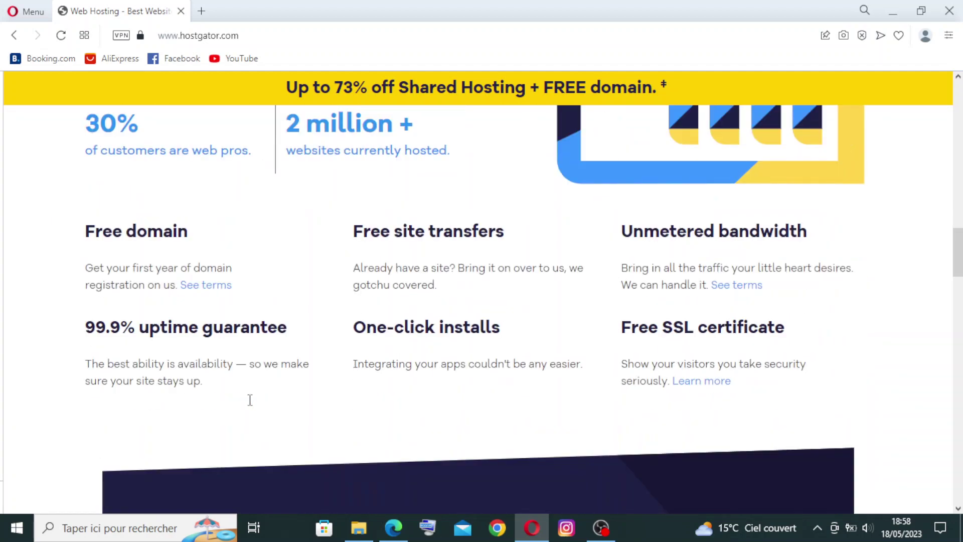
pyautogui.scroll(-1, 252, 407)
pyautogui.scroll(3, 248, 397)
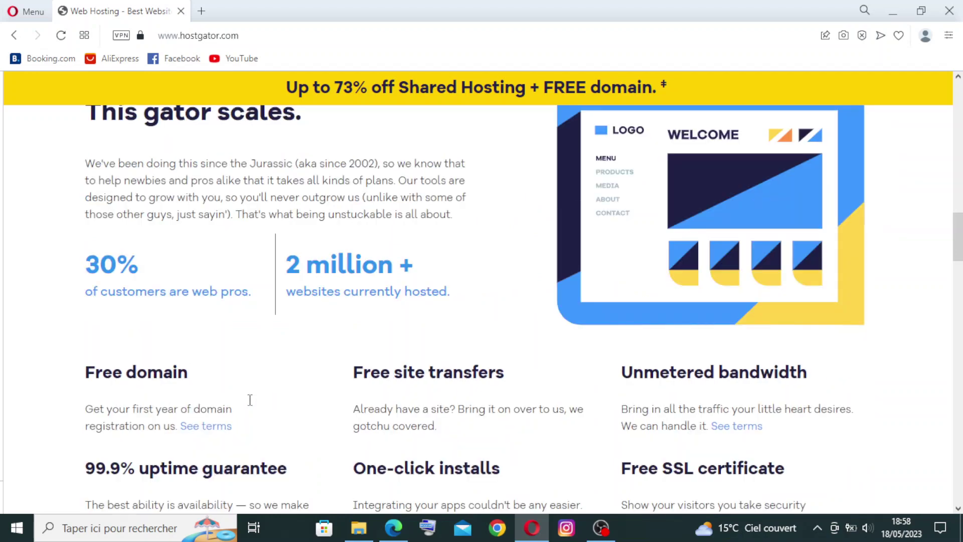
pyautogui.scroll(-1, 250, 402)
pyautogui.scroll(-15, 250, 401)
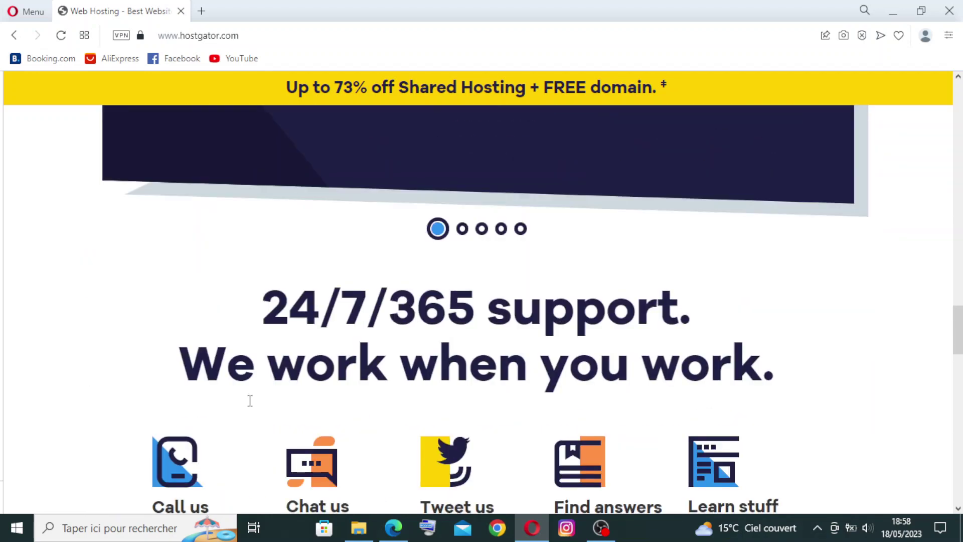
pyautogui.scroll(-13, 252, 410)
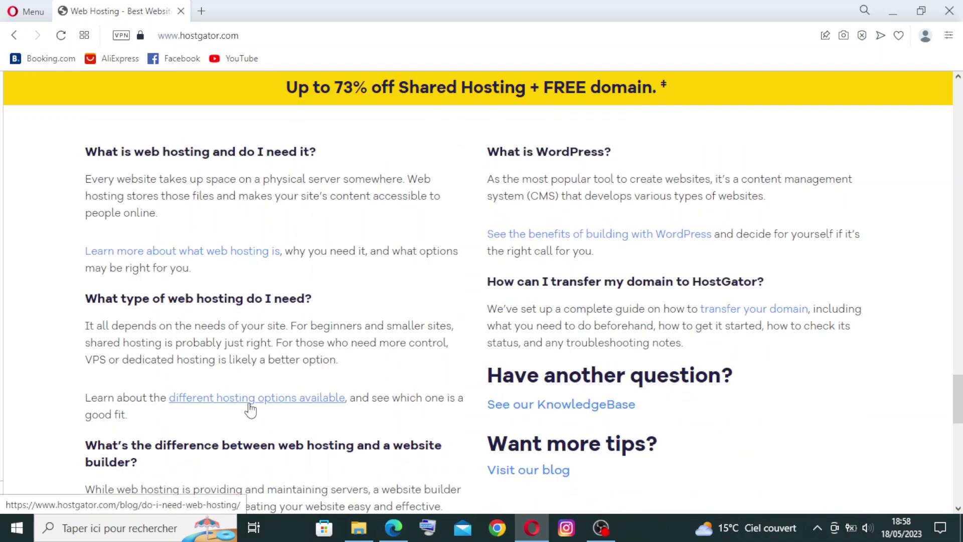
pyautogui.scroll(-3, 250, 404)
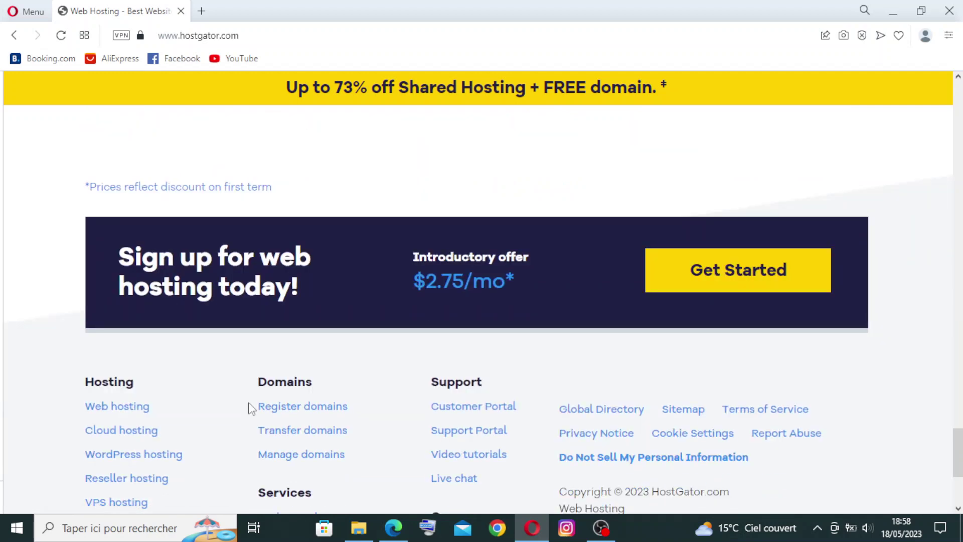
pyautogui.scroll(-3, 252, 409)
pyautogui.scroll(2, 251, 409)
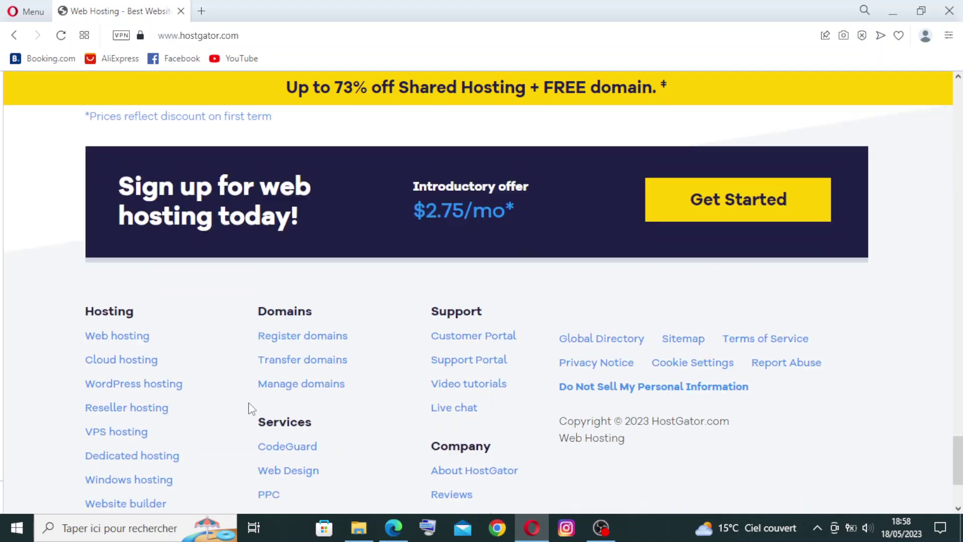
pyautogui.scroll(-3, 252, 409)
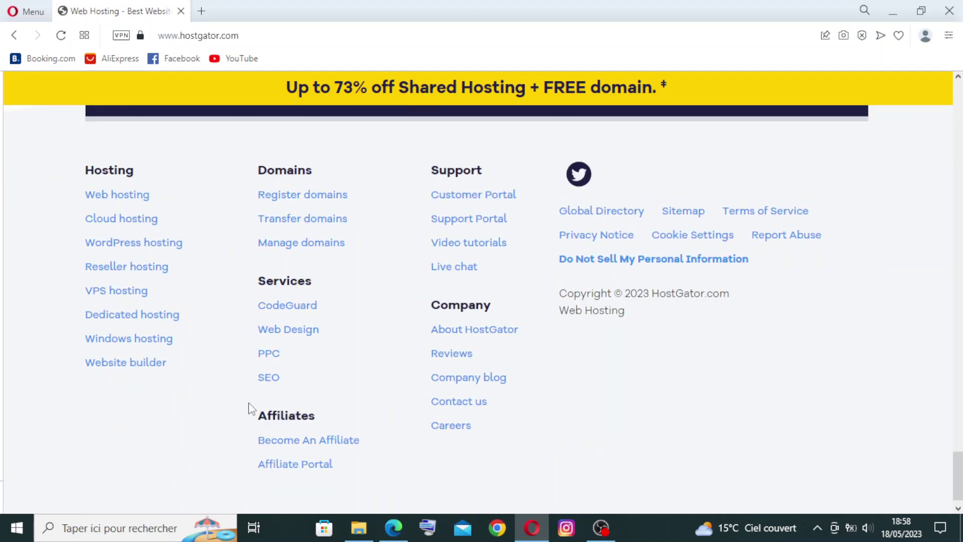
pyautogui.scroll(-1, 252, 409)
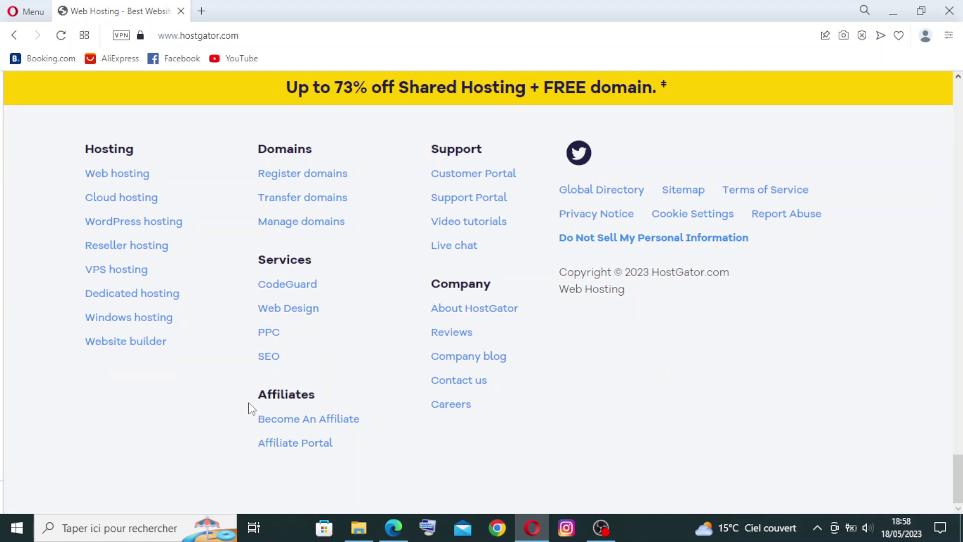
# Step: Review the home page again from the questions section back to the shared, WordPress, VPS and dedicated hosting offers
pyautogui.hotkey('ctrl', 'f')
pyautogui.scroll(18, 254, 404)
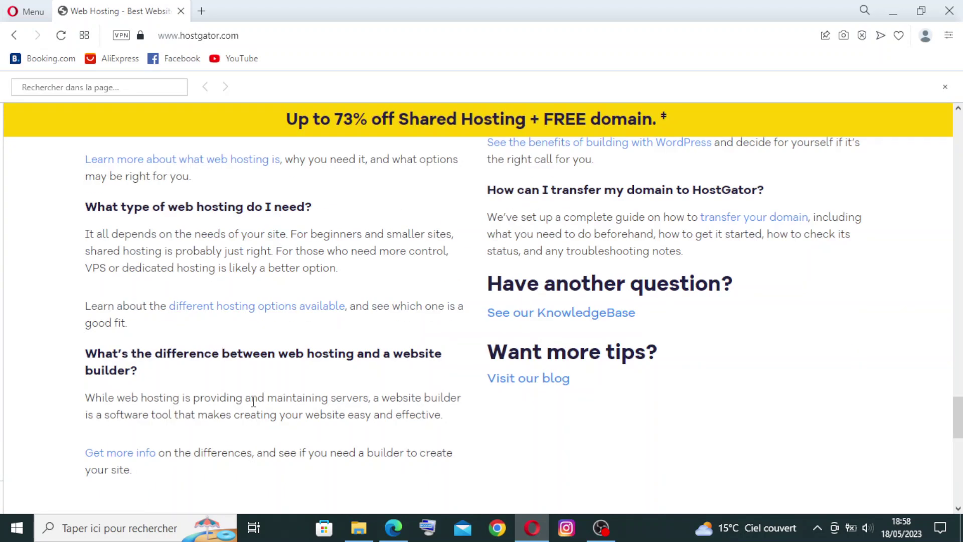
pyautogui.scroll(-10, 253, 404)
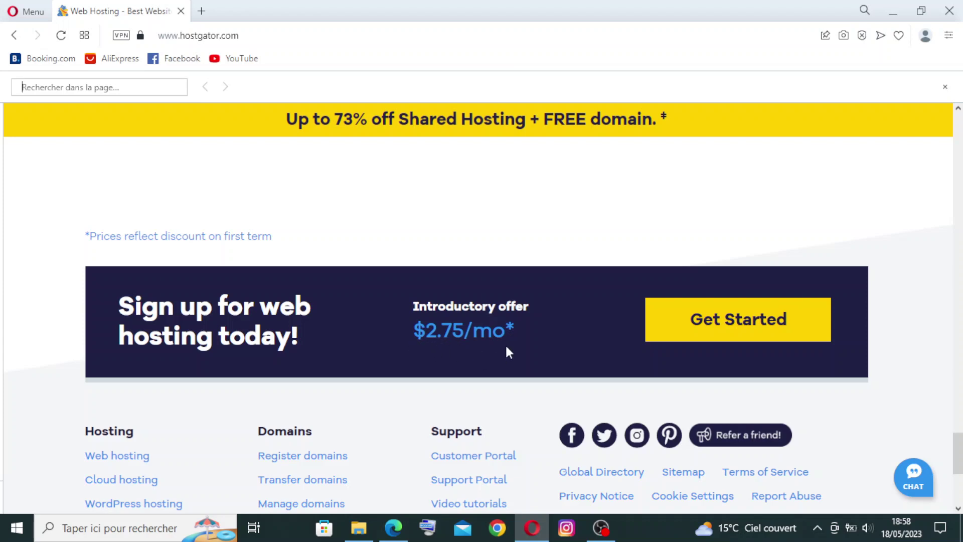
pyautogui.scroll(15, 589, 187)
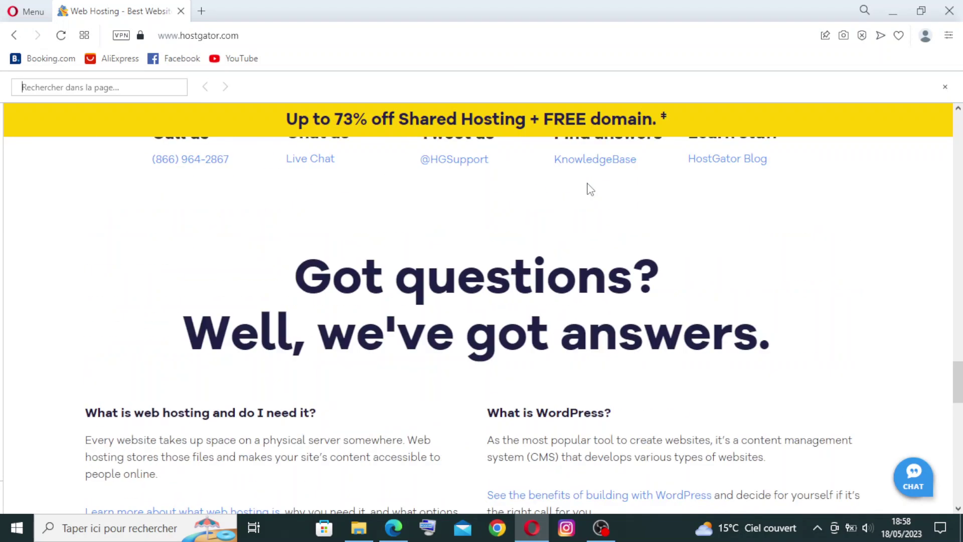
pyautogui.scroll(10, 589, 184)
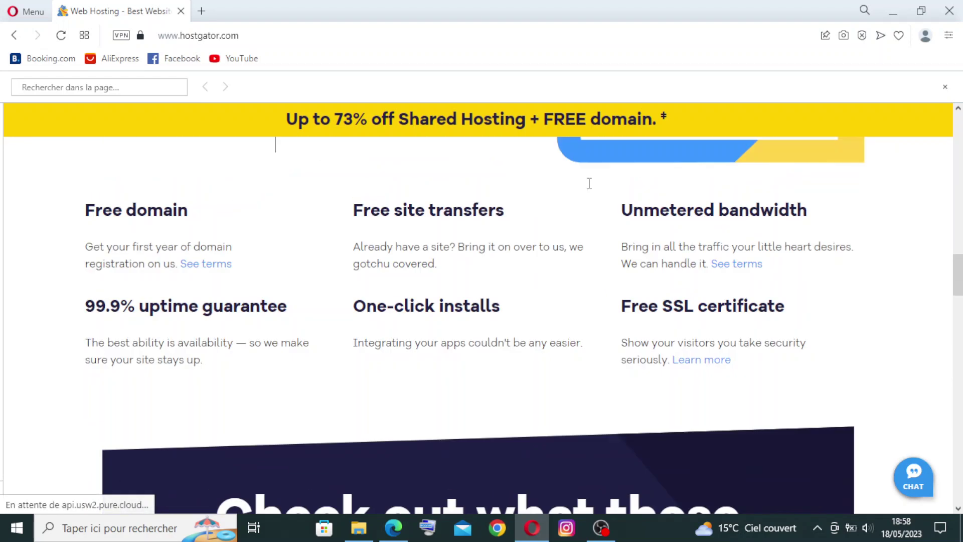
pyautogui.scroll(10, 589, 184)
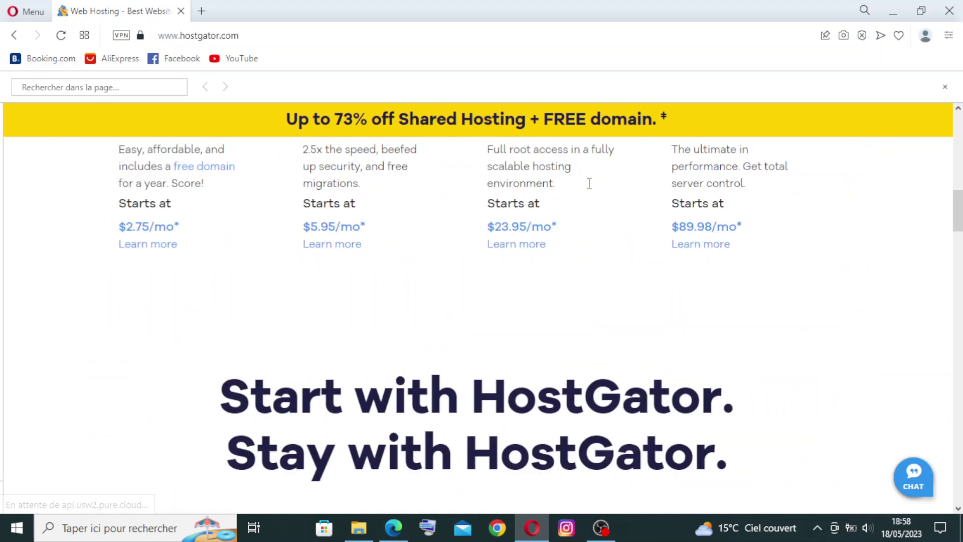
pyautogui.scroll(3, 590, 184)
pyautogui.scroll(-5, 587, 183)
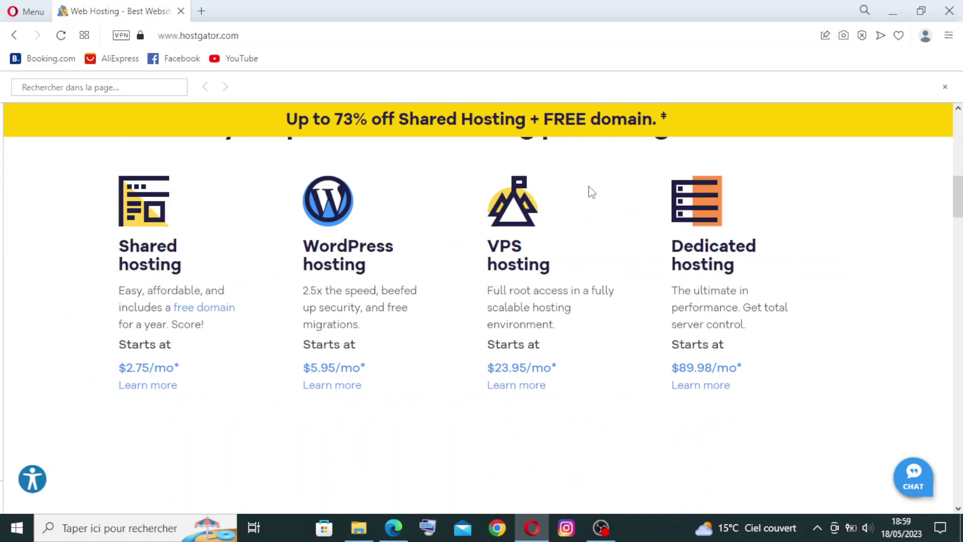
pyautogui.scroll(1, 587, 183)
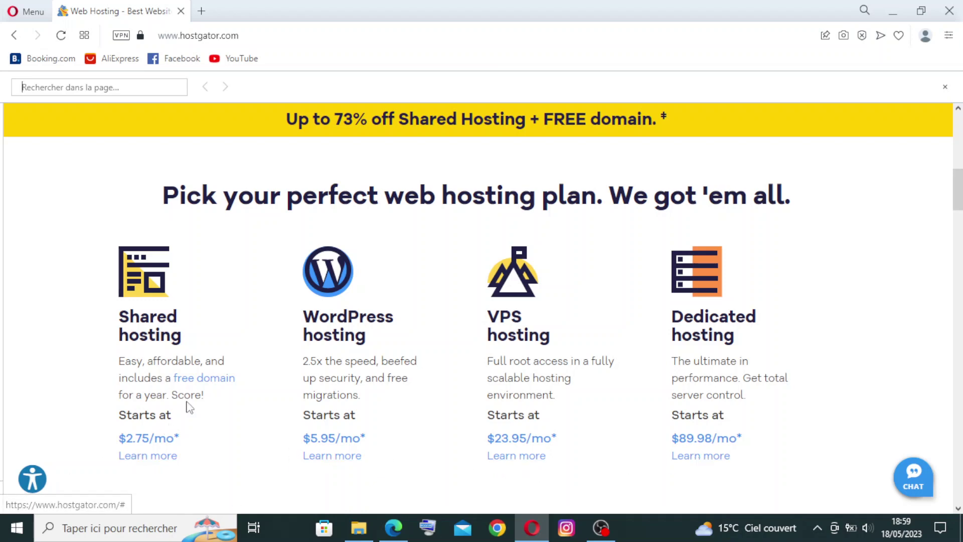
# Step: Get started with the home page's introductory hosting offer to open the shared hosting plans
pyautogui.scroll(10, 245, 336)
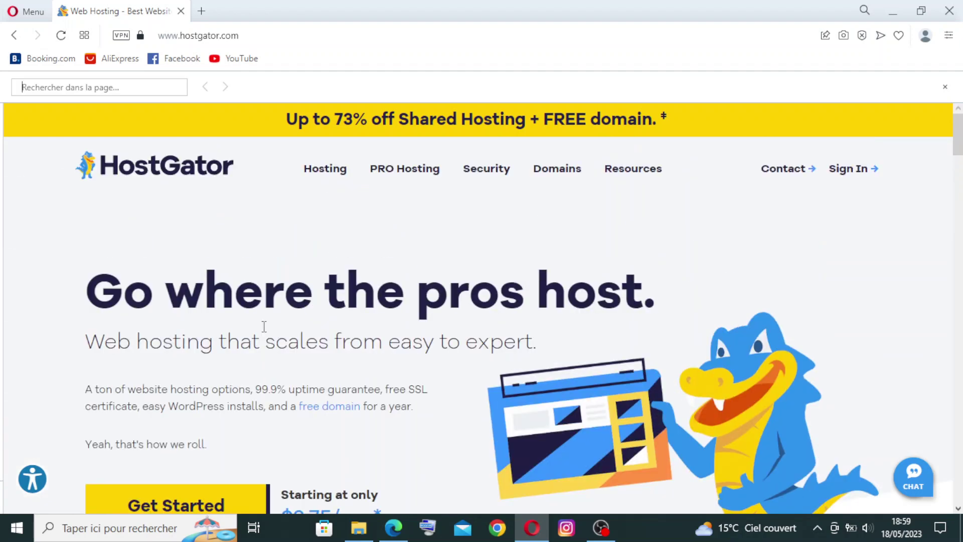
pyautogui.scroll(-3, 281, 309)
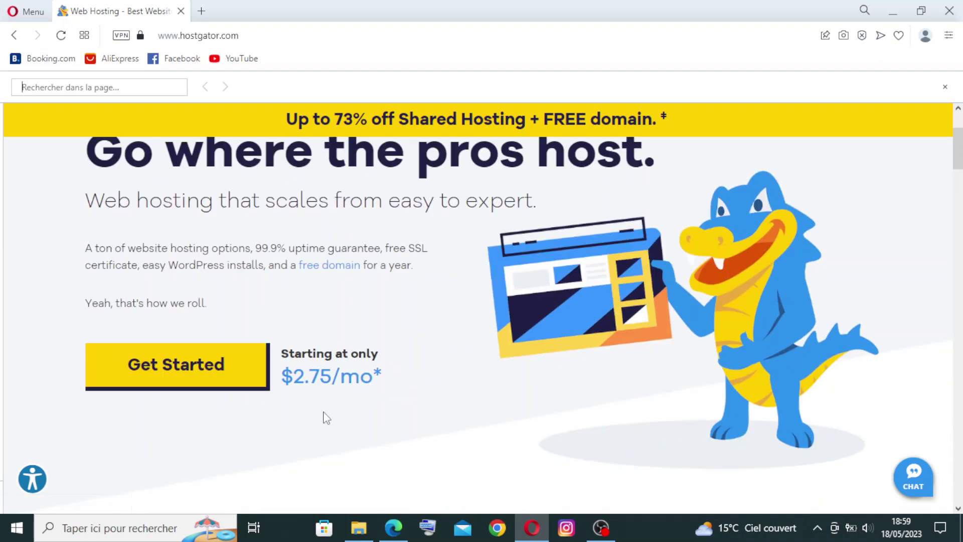
pyautogui.click(188, 373)
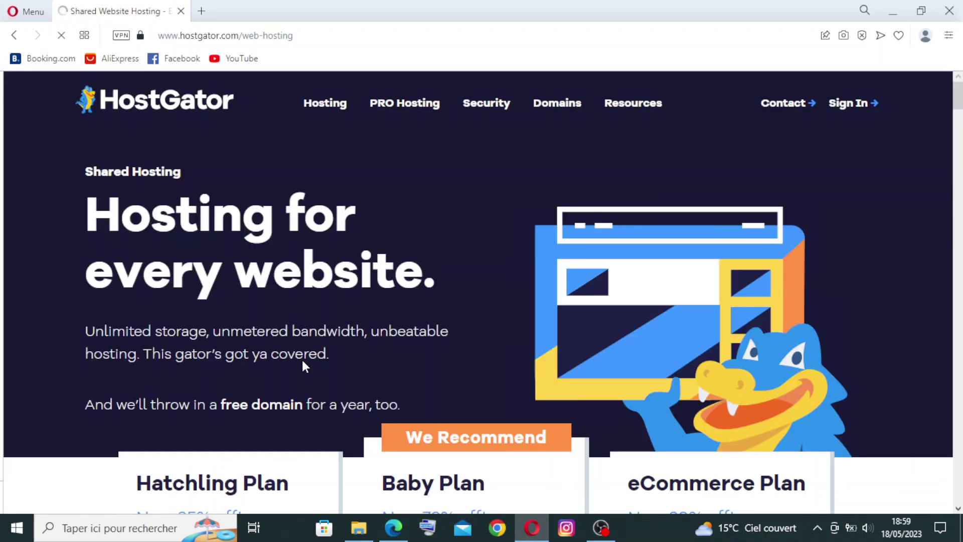
# Step: Compare the features and introductory prices of the Hatchling, Baby and eCommerce shared hosting plans, and skim the page's hosting benefits
pyautogui.scroll(-6, 306, 361)
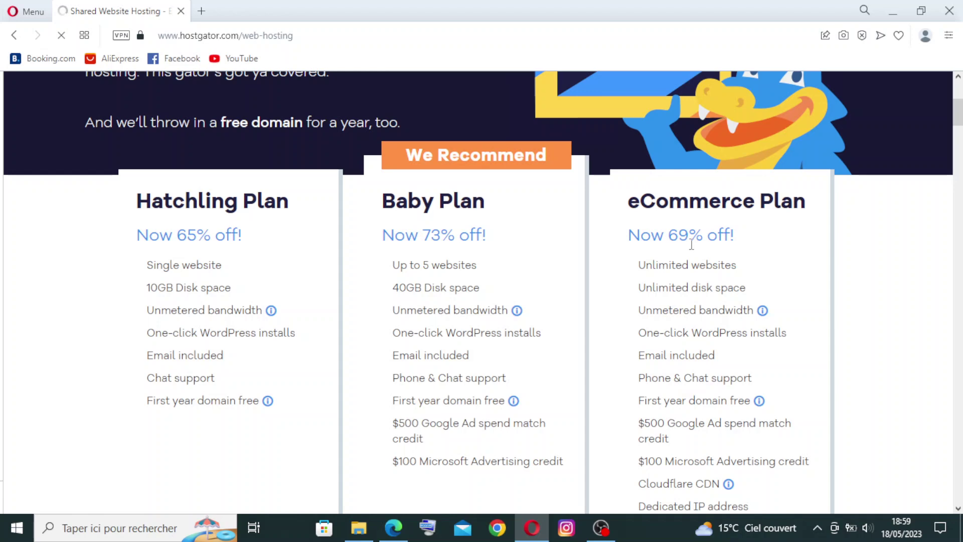
pyautogui.scroll(-3, 788, 319)
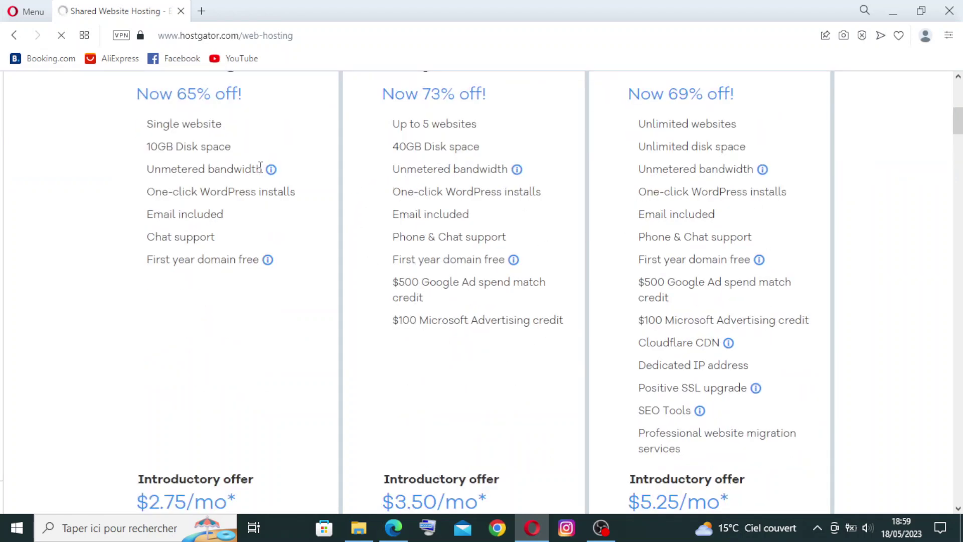
pyautogui.scroll(1, 103, 178)
pyautogui.scroll(-5, 409, 167)
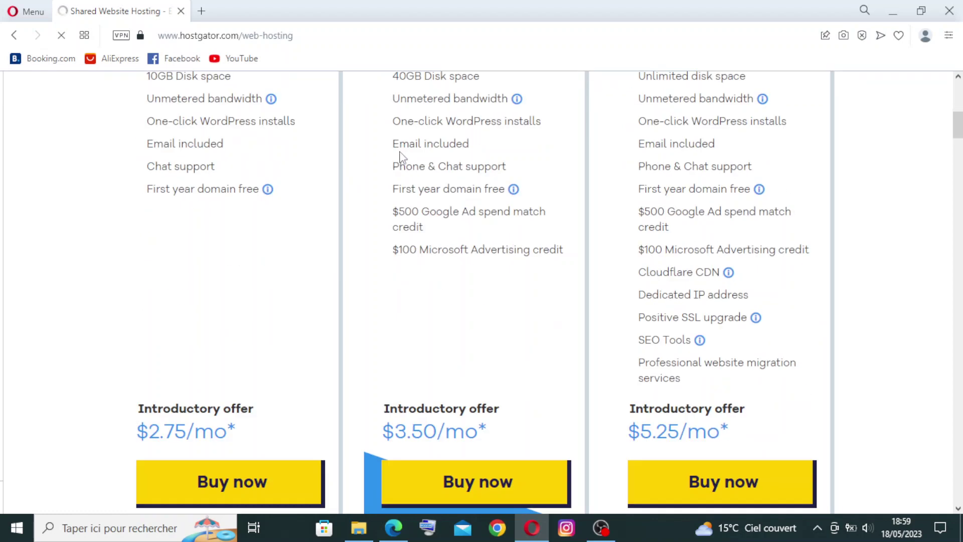
pyautogui.scroll(1, 429, 136)
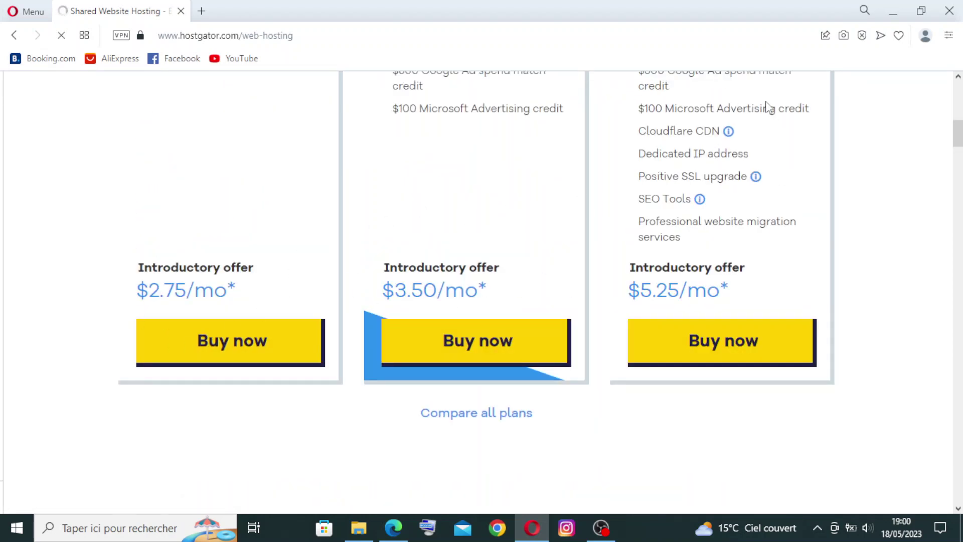
pyautogui.scroll(-2, 735, 189)
pyautogui.scroll(-8, 735, 187)
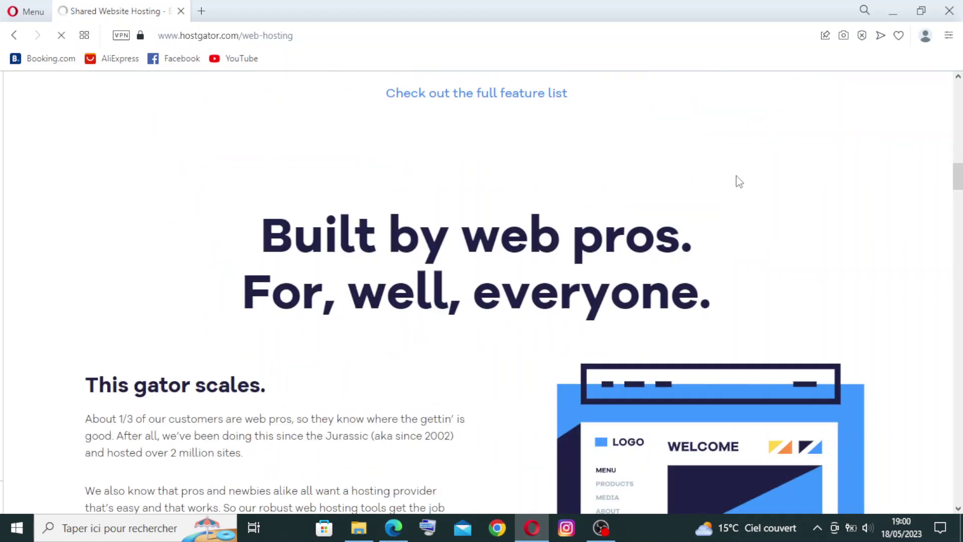
pyautogui.scroll(-6, 738, 183)
pyautogui.scroll(-3, 743, 175)
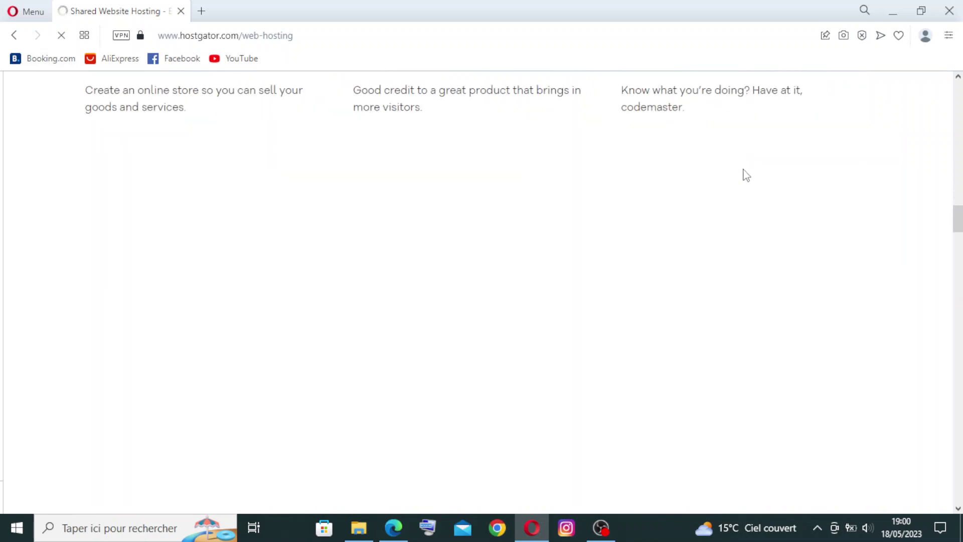
pyautogui.scroll(15, 753, 161)
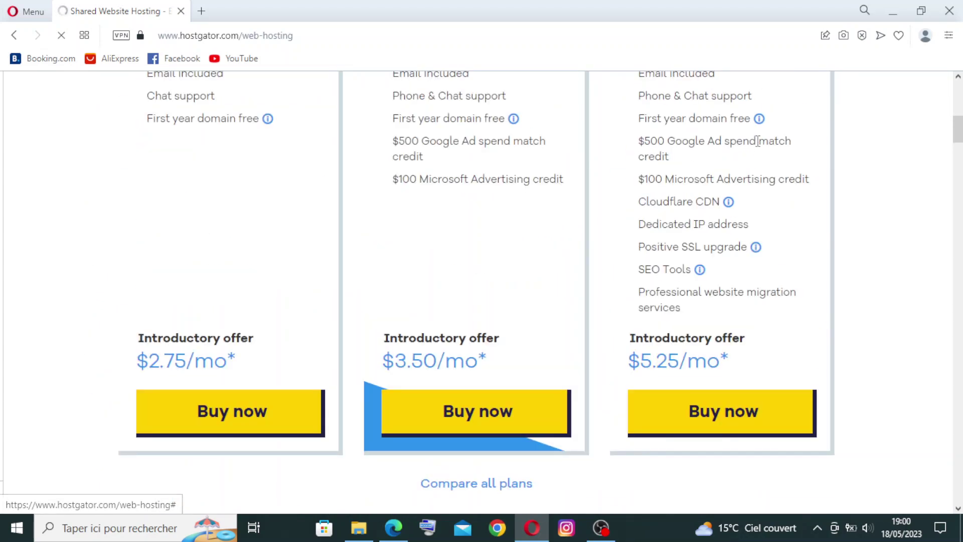
pyautogui.scroll(2, 759, 149)
pyautogui.scroll(-5, 759, 149)
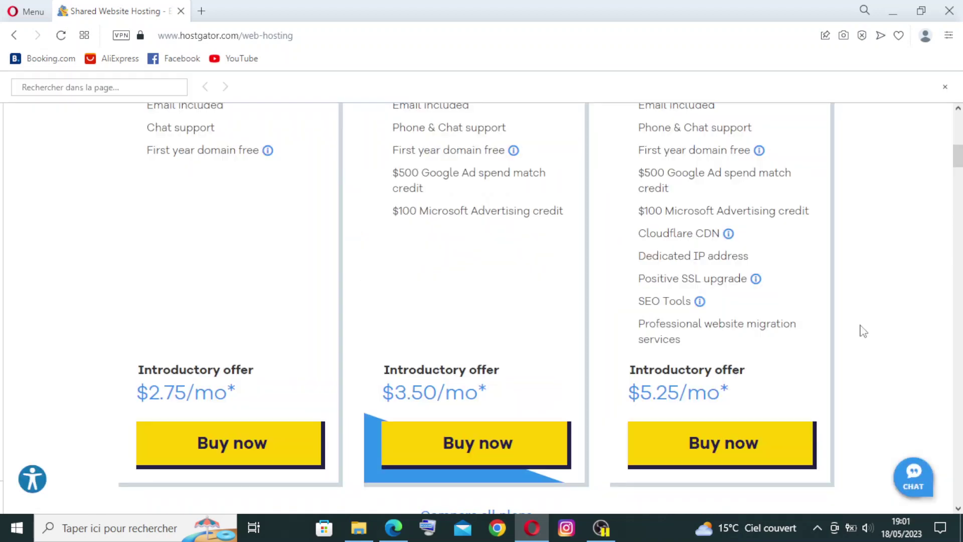
# Step: Go to the customer portal from the site's sign-in options and complete the human verification check
pyautogui.scroll(10, 860, 328)
pyautogui.moveTo(847, 141)
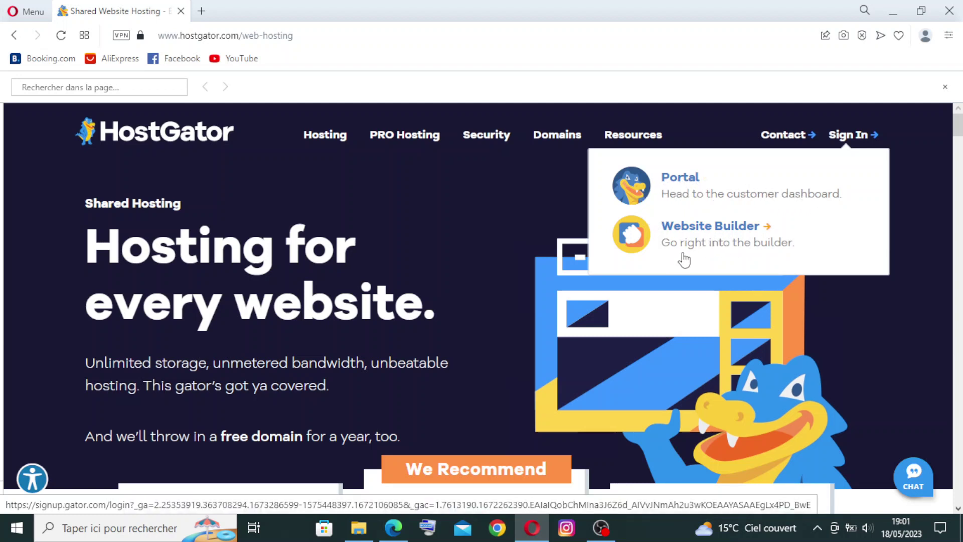
pyautogui.click(680, 187)
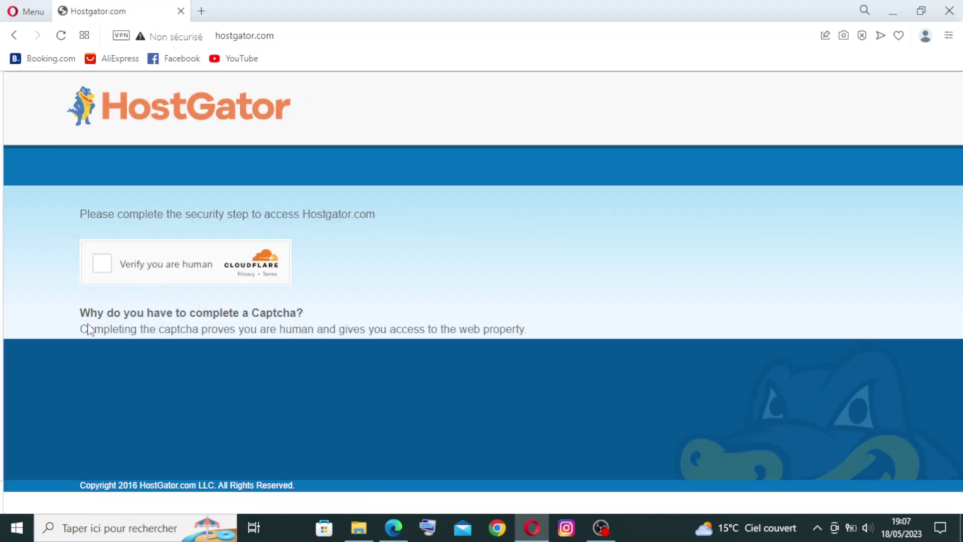
pyautogui.click(102, 266)
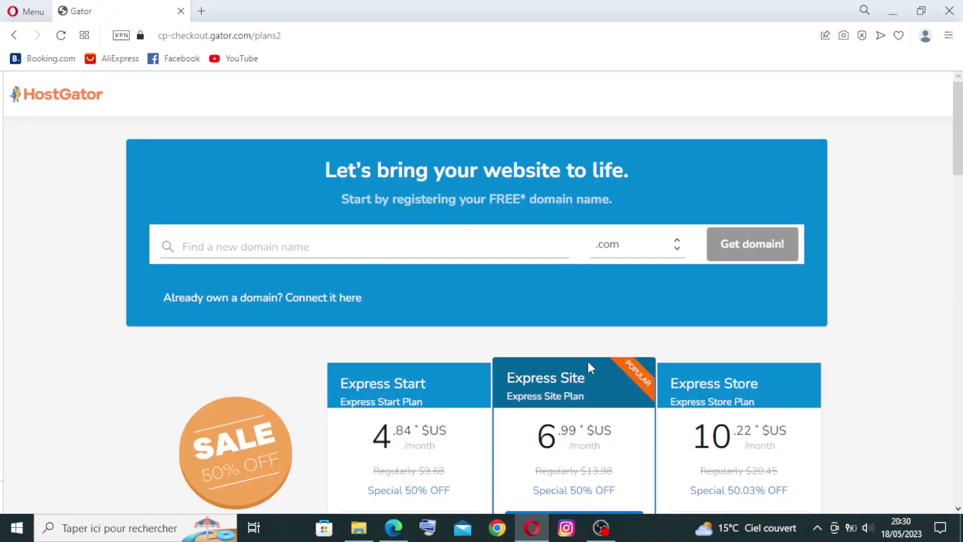
# Step: Look through the checkout page's Express plans, account sign-up form, payment and billing fields, and order summary
pyautogui.scroll(-1, 445, 297)
pyautogui.scroll(-20, 456, 273)
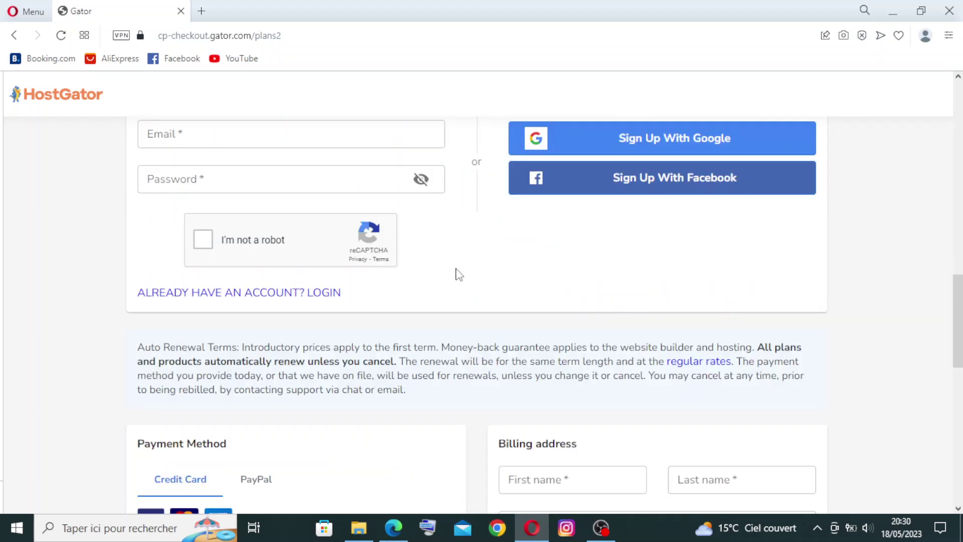
pyautogui.scroll(20, 456, 261)
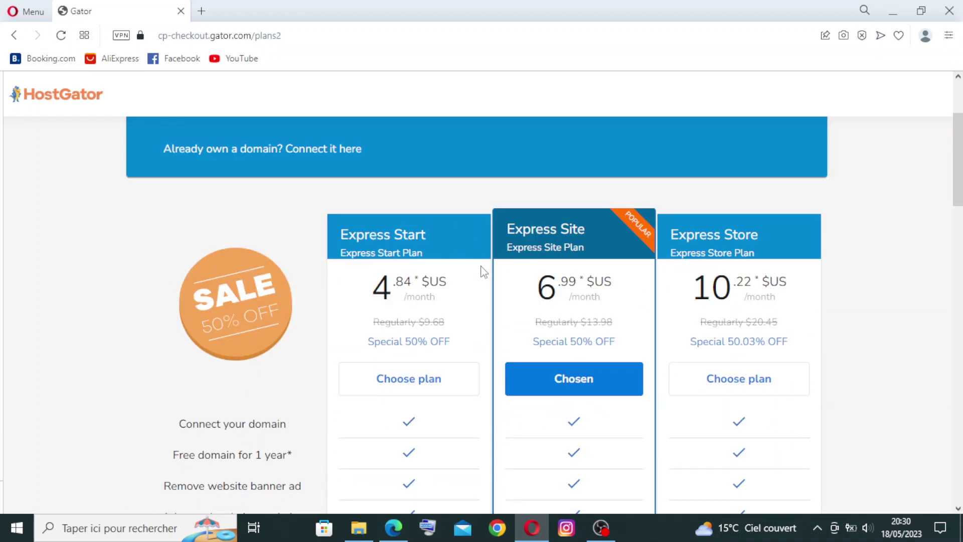
pyautogui.scroll(-7, 484, 268)
pyautogui.scroll(-20, 490, 270)
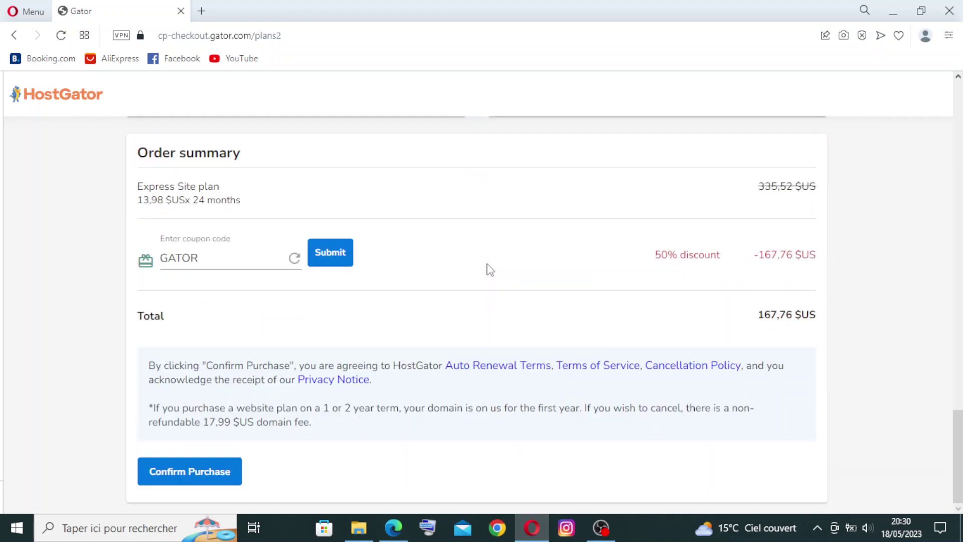
pyautogui.scroll(19, 490, 266)
pyautogui.scroll(10, 489, 246)
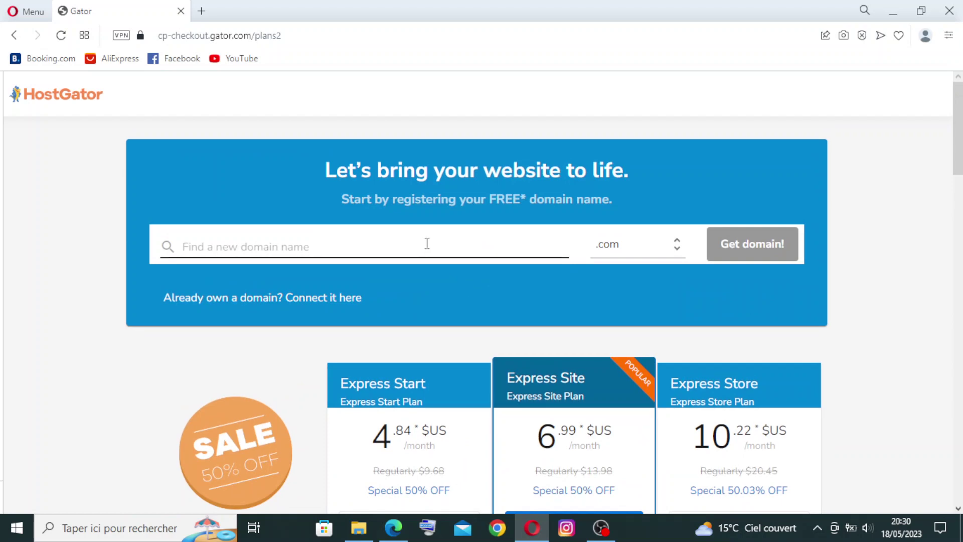
pyautogui.scroll(-10, 427, 243)
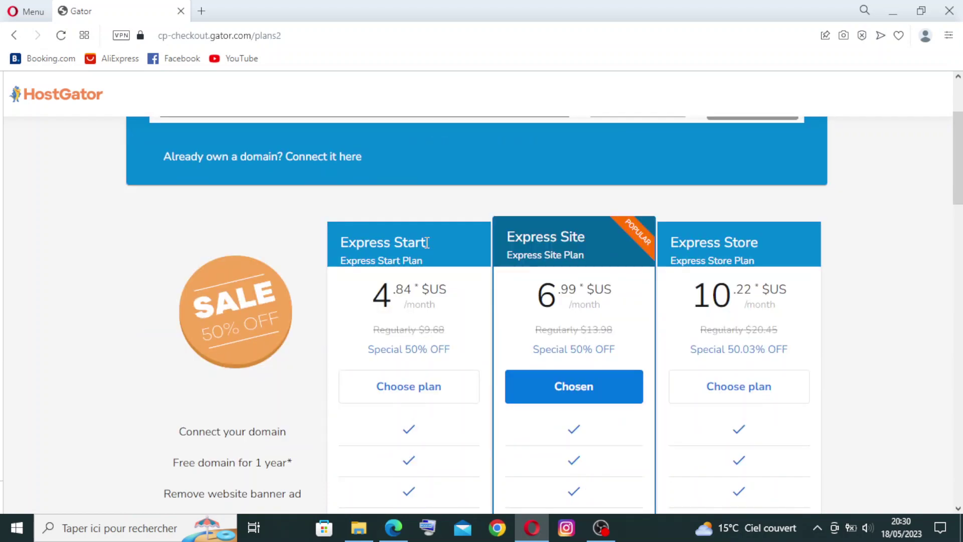
pyautogui.scroll(-4, 426, 243)
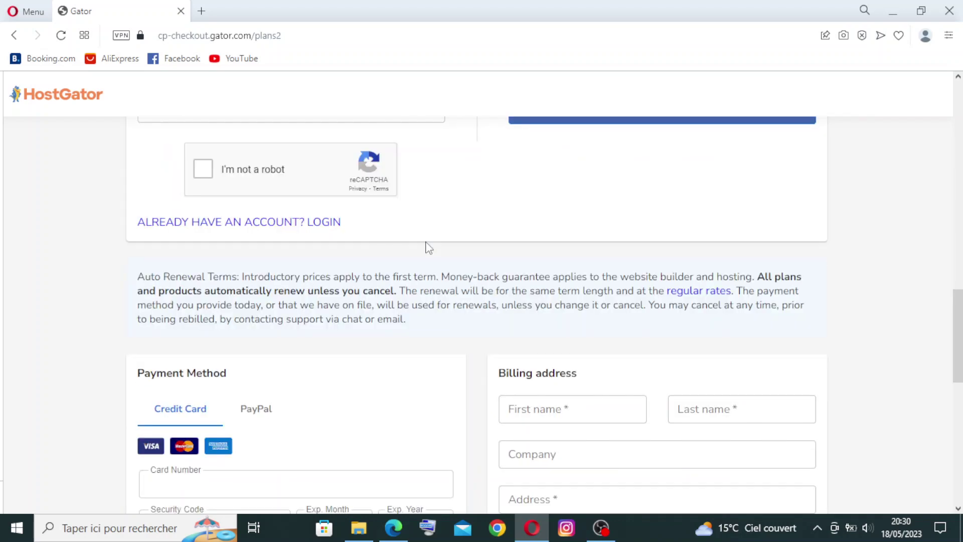
pyautogui.scroll(5, 427, 243)
pyautogui.scroll(-8, 172, 333)
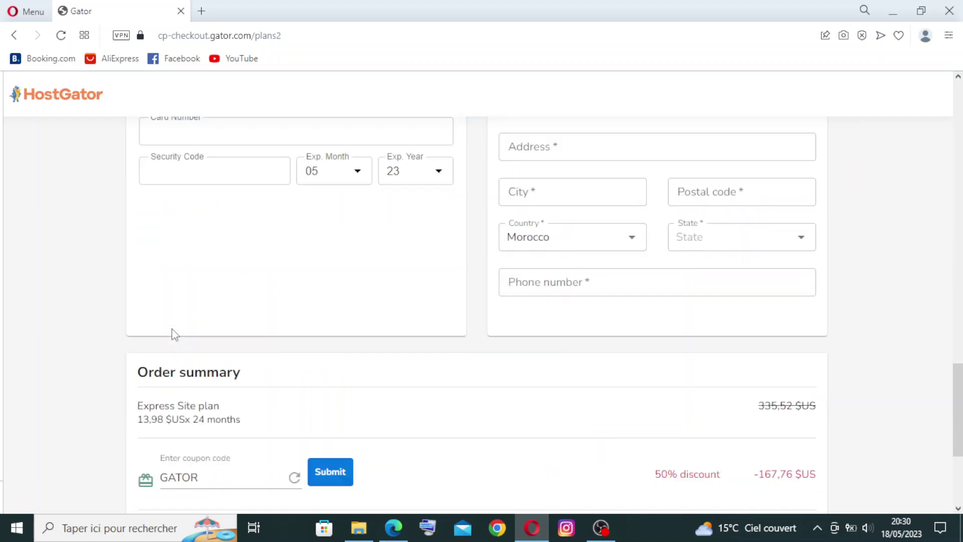
pyautogui.scroll(3, 189, 258)
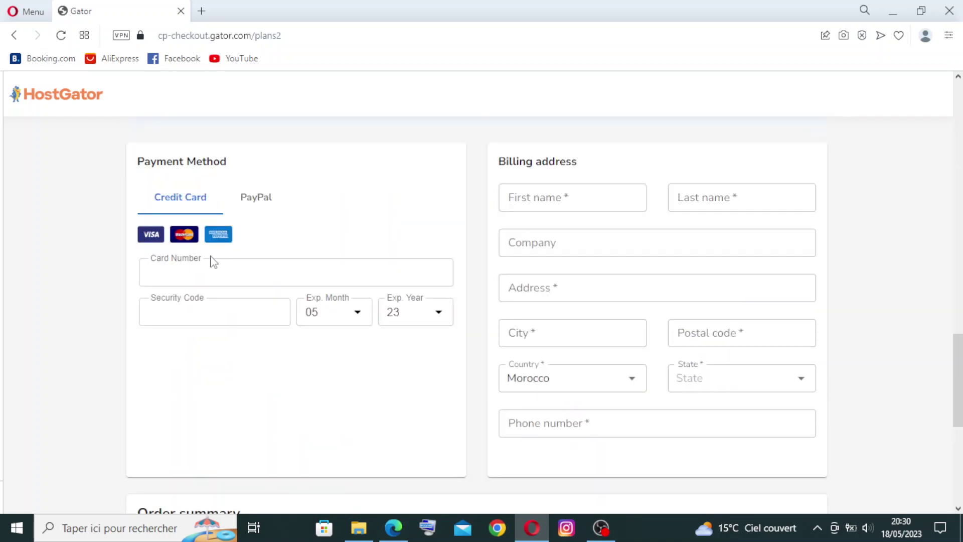
pyautogui.scroll(8, 408, 269)
pyautogui.scroll(10, 384, 244)
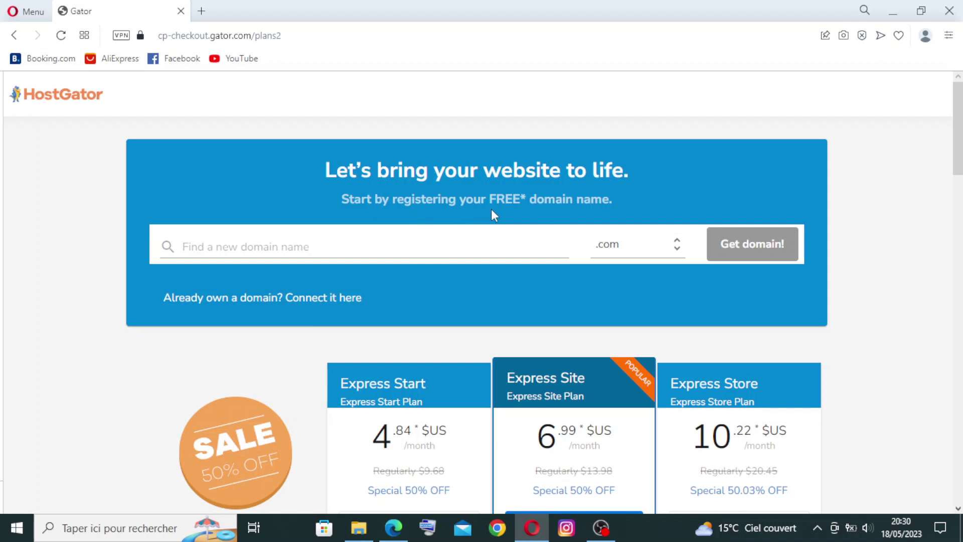
# Step: Choose .com as the extension for the new domain name
pyautogui.click(270, 239)
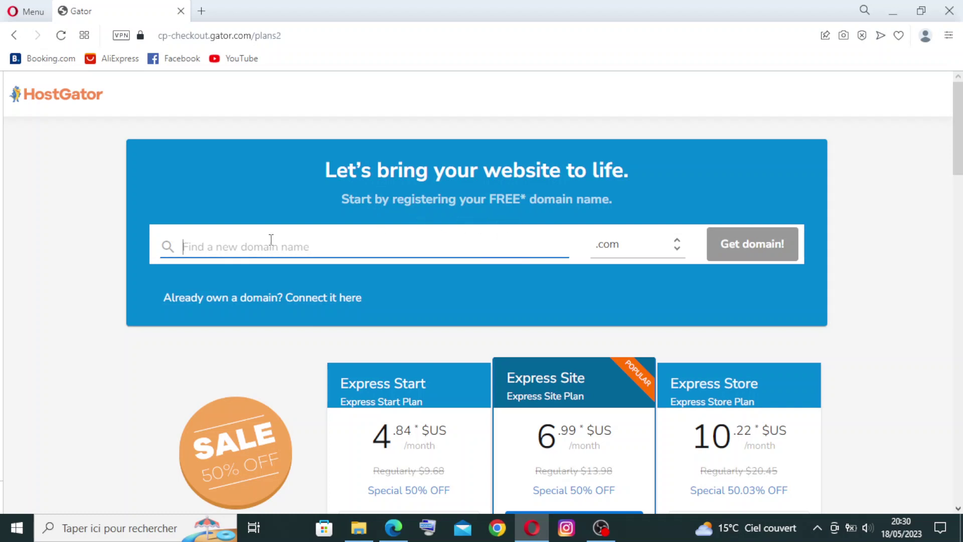
pyautogui.click(610, 251)
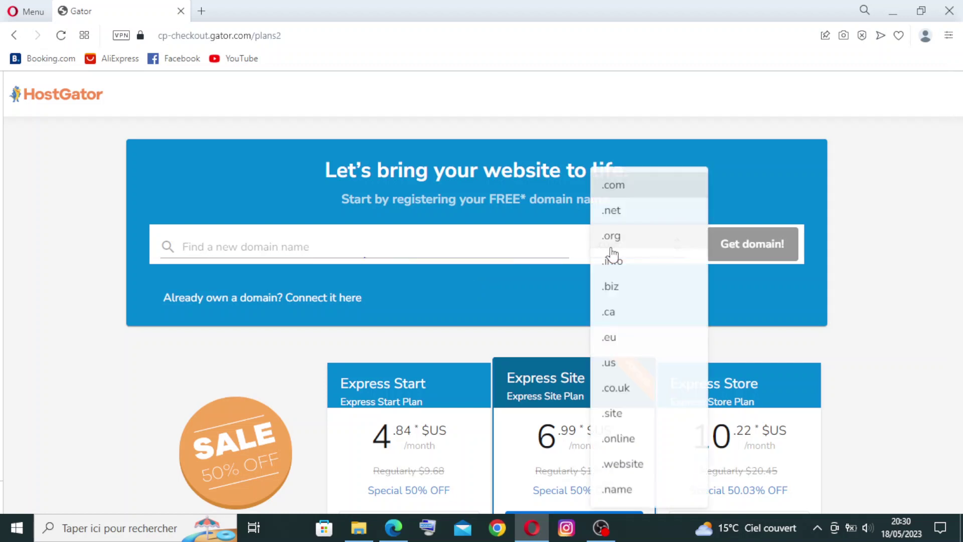
pyautogui.click(616, 187)
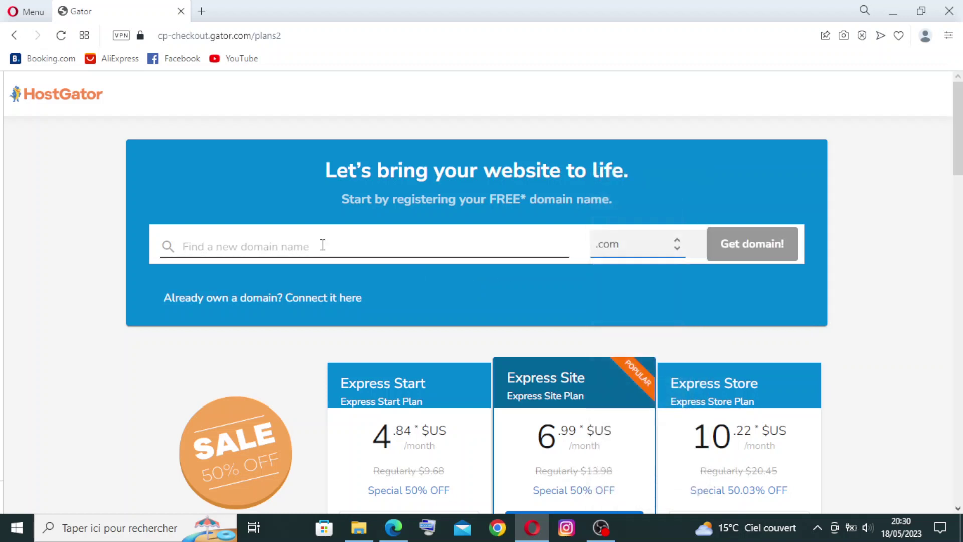
pyautogui.click(264, 249)
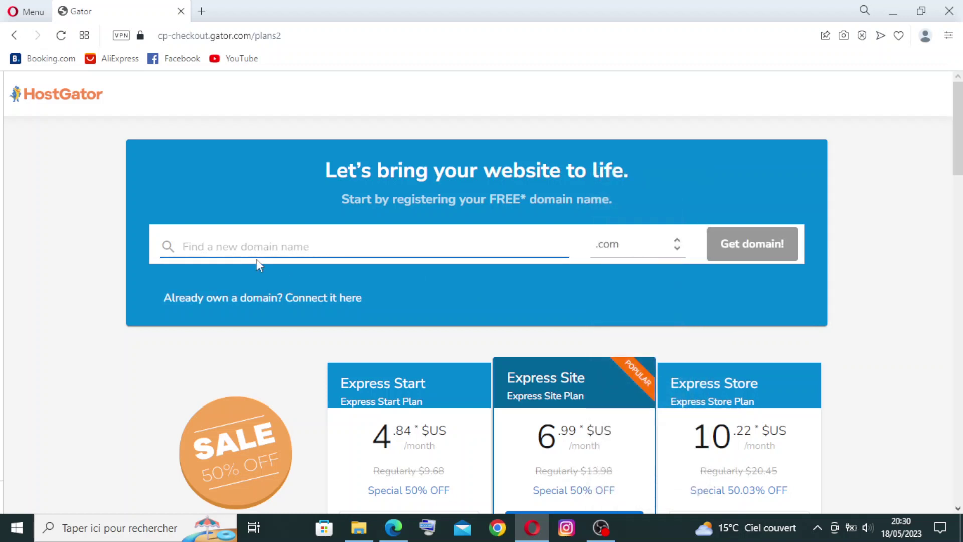
pyautogui.write('di')
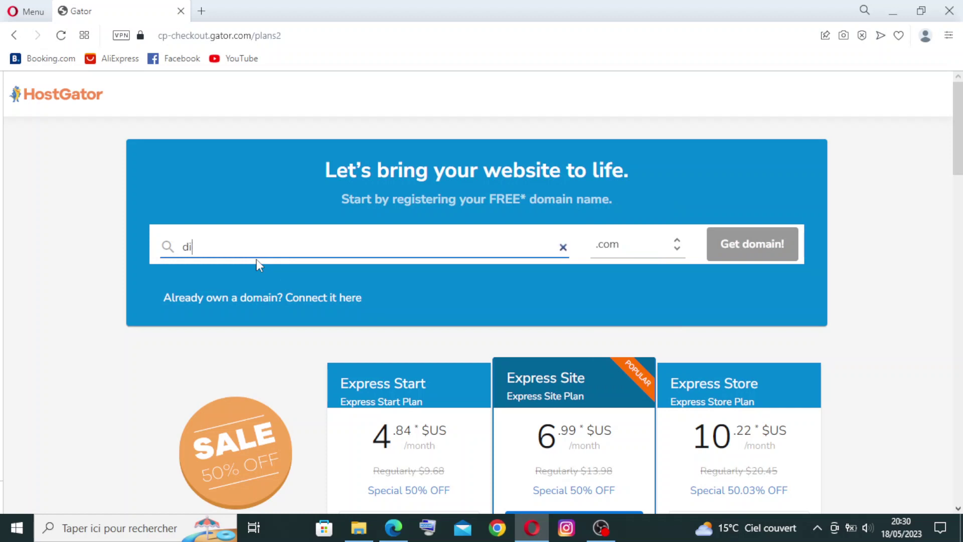
pyautogui.write('signe')
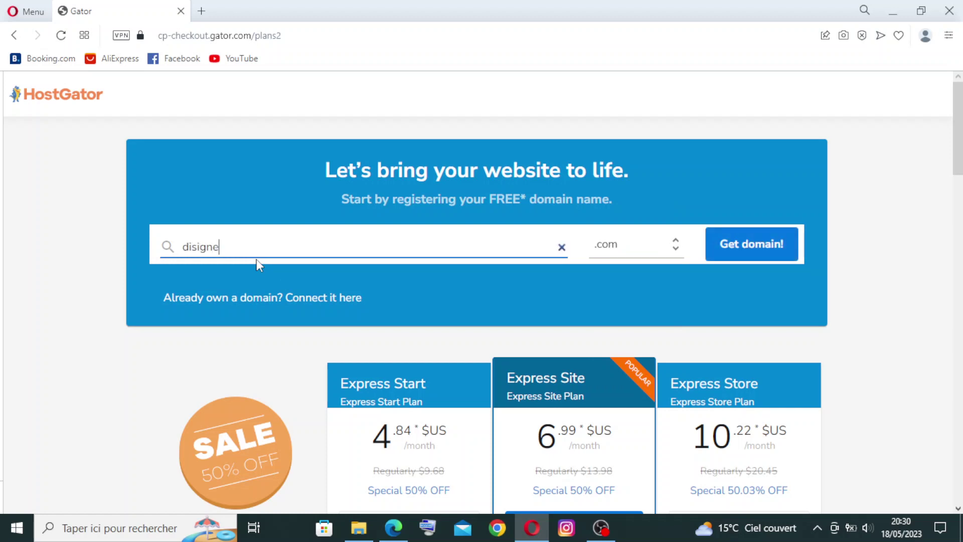
pyautogui.press('BackSpace')
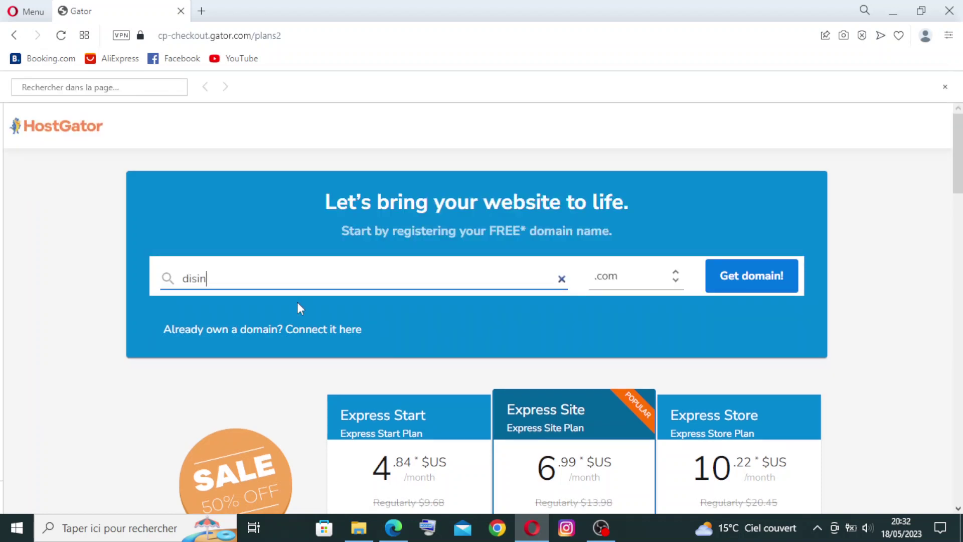
pyautogui.hotkey('ctrl', 'a')
pyautogui.press('BackSpace')
# Step: Enter "freelence" as the new domain name to find
pyautogui.write('f')
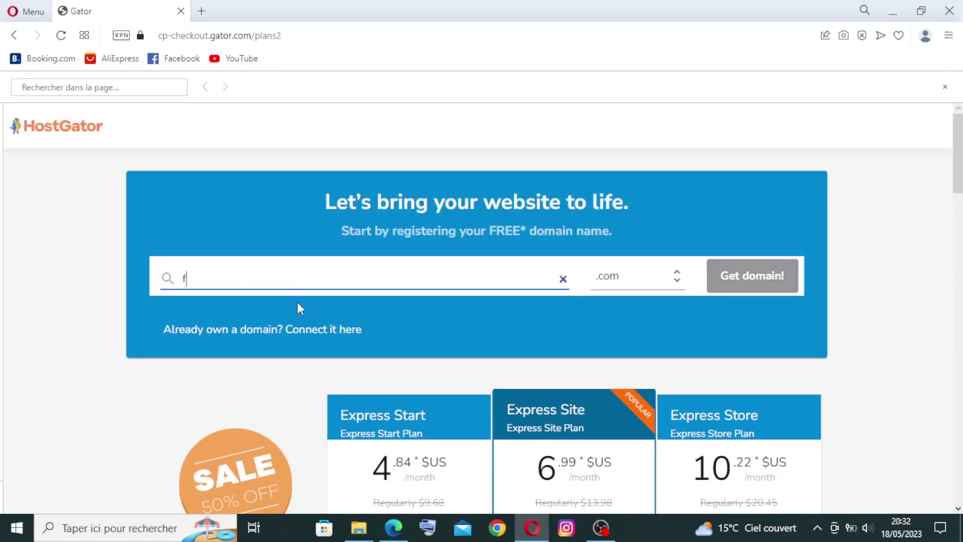
pyautogui.write('reelence')
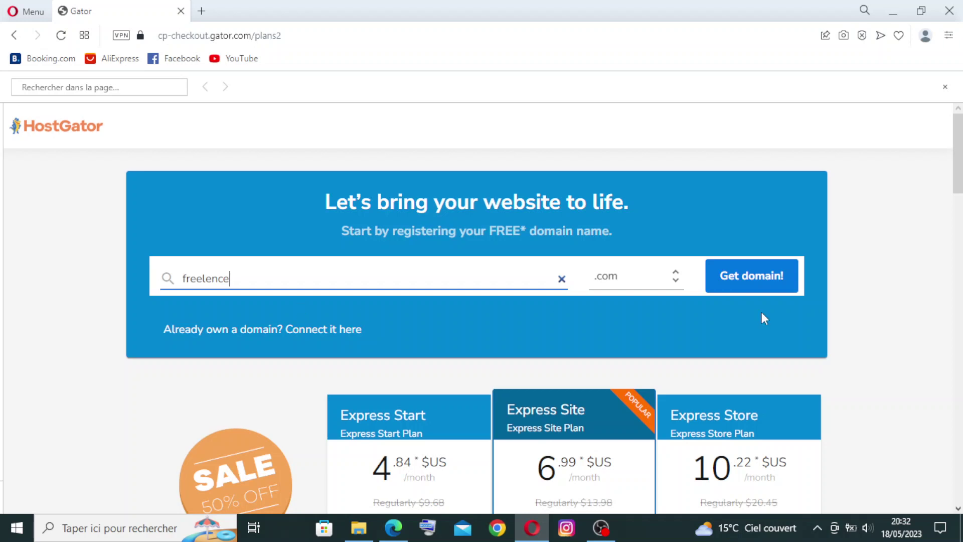
pyautogui.scroll(-3, 762, 318)
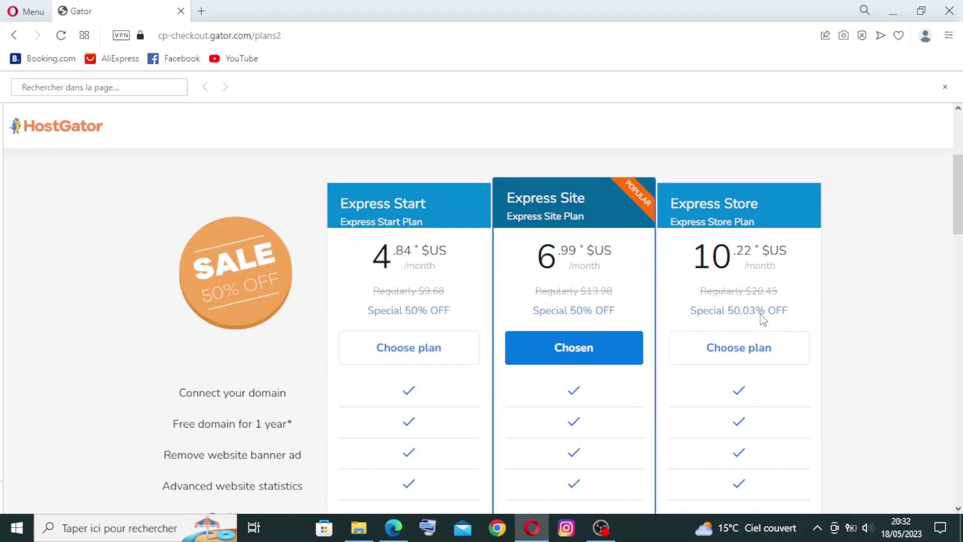
pyautogui.scroll(3, 762, 314)
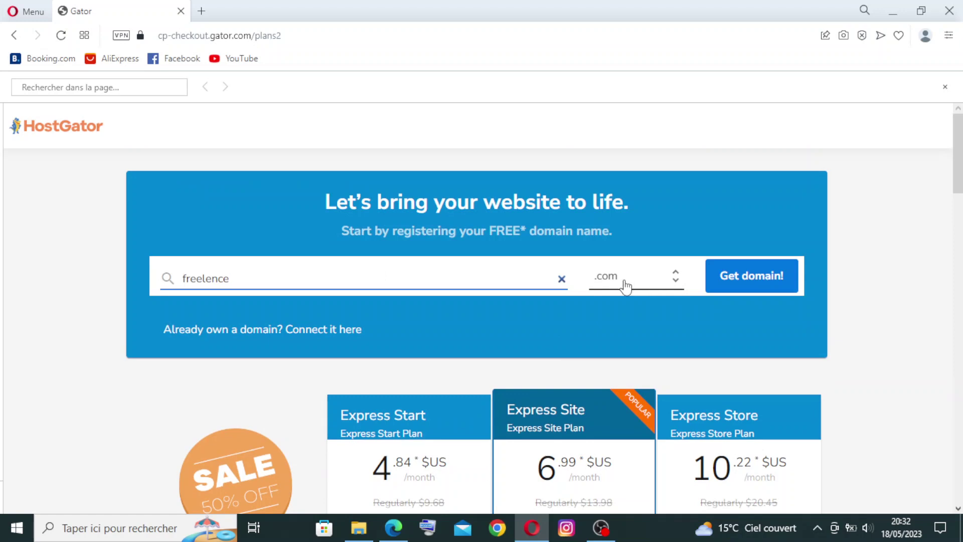
# Step: Choose the Express Site plan from the Express plan comparison and review its billing term options
pyautogui.scroll(-5, 628, 392)
pyautogui.scroll(3, 629, 389)
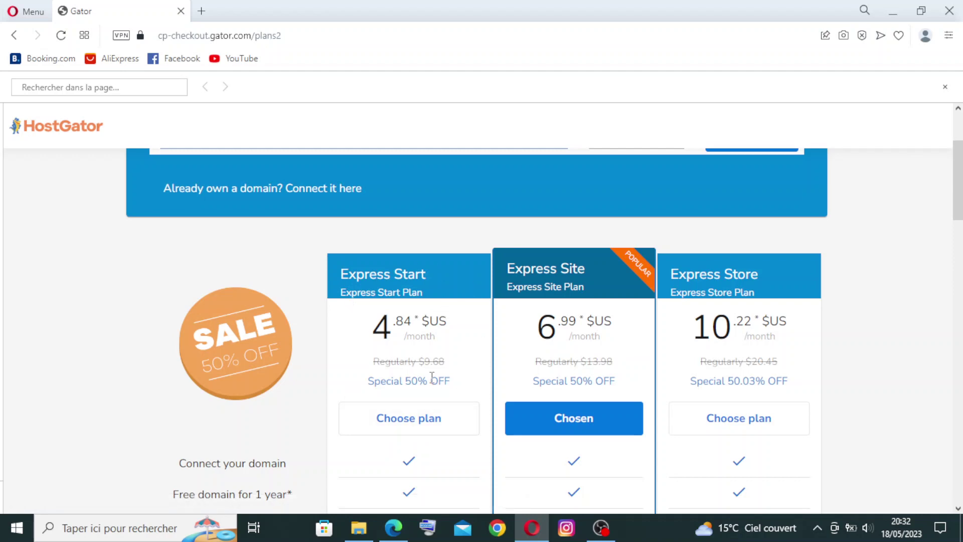
pyautogui.scroll(-7, 669, 381)
pyautogui.scroll(6, 669, 374)
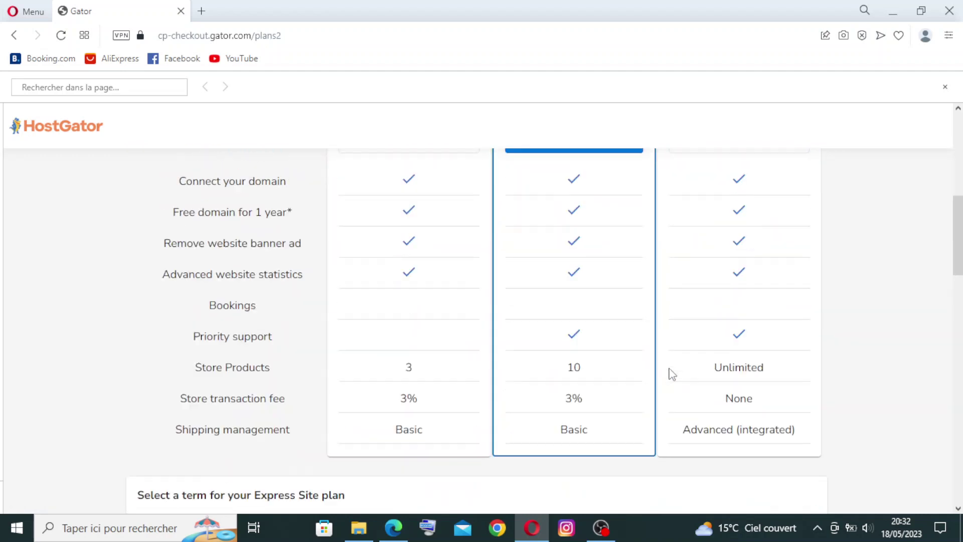
pyautogui.click(564, 360)
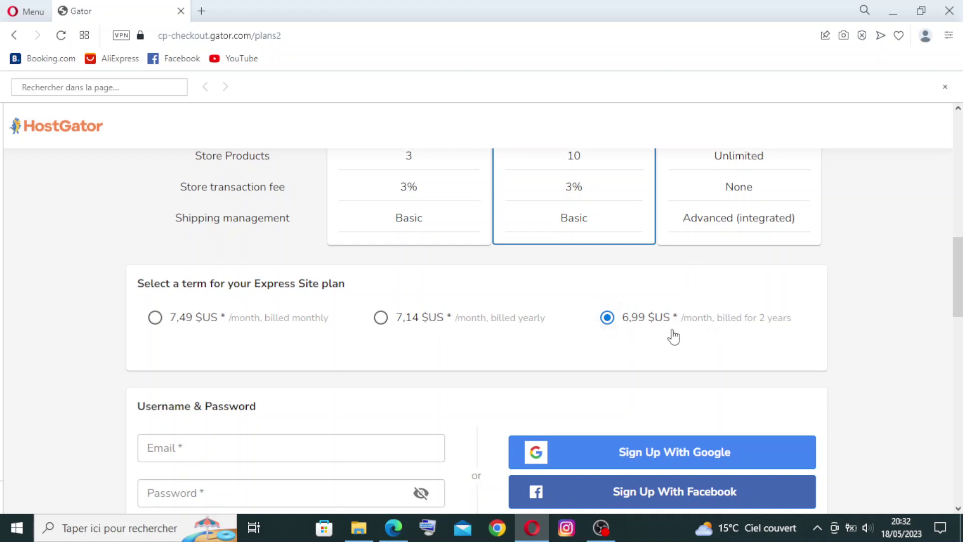
pyautogui.scroll(-2, 577, 322)
pyautogui.scroll(1, 576, 319)
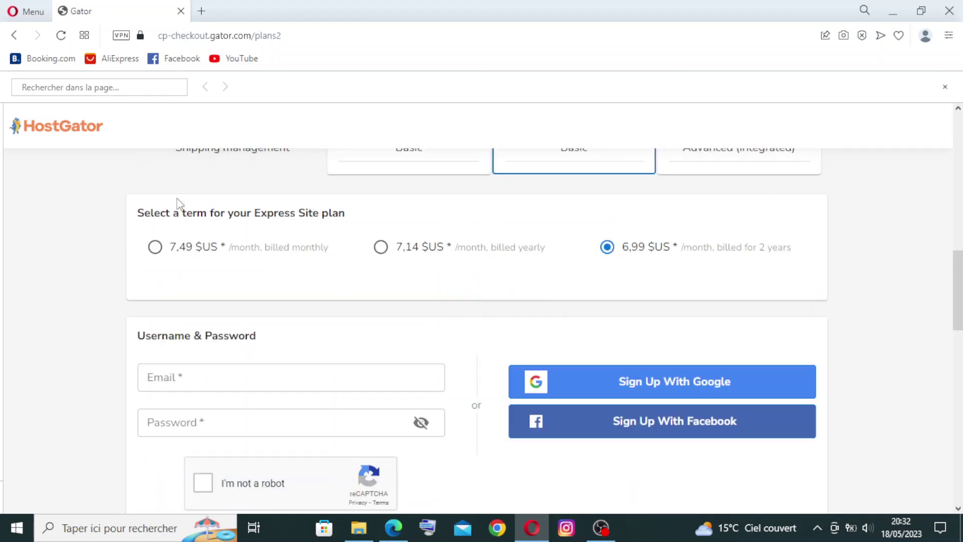
# Step: Choose the 7,49 $US per month, billed monthly term for the Express Site plan
pyautogui.click(154, 247)
pyautogui.scroll(-2, 157, 277)
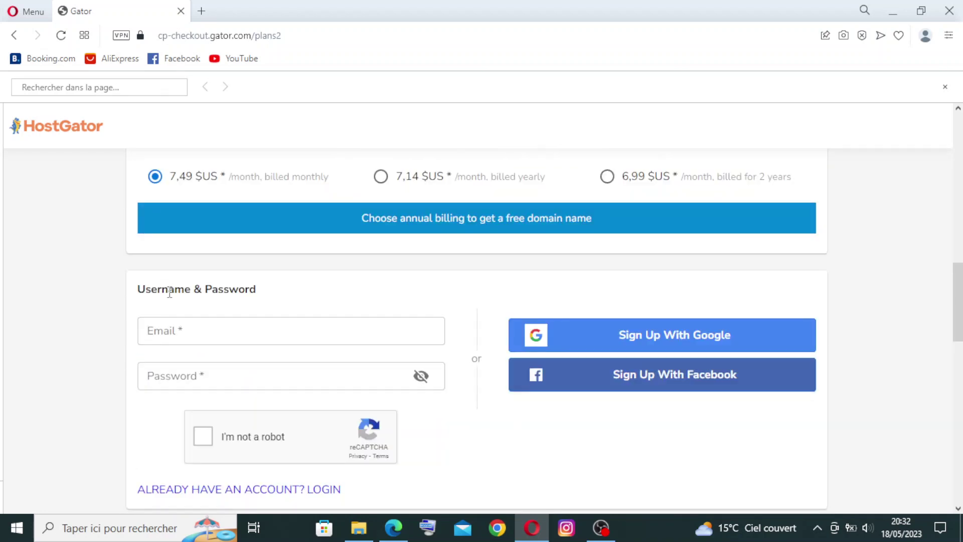
# Step: Fill in the account's email and password under Username & Password and complete the "I'm not a robot" check
pyautogui.click(192, 268)
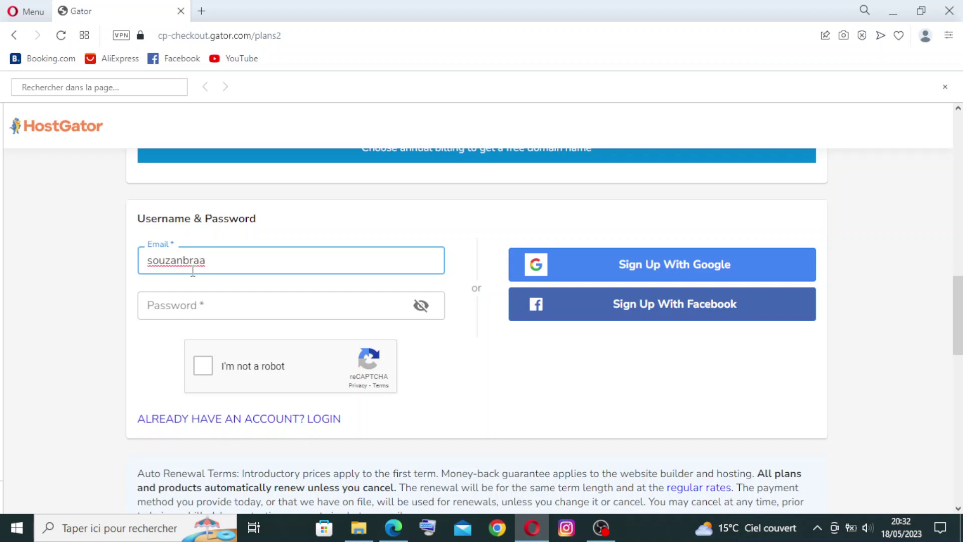
pyautogui.press('BackSpace')
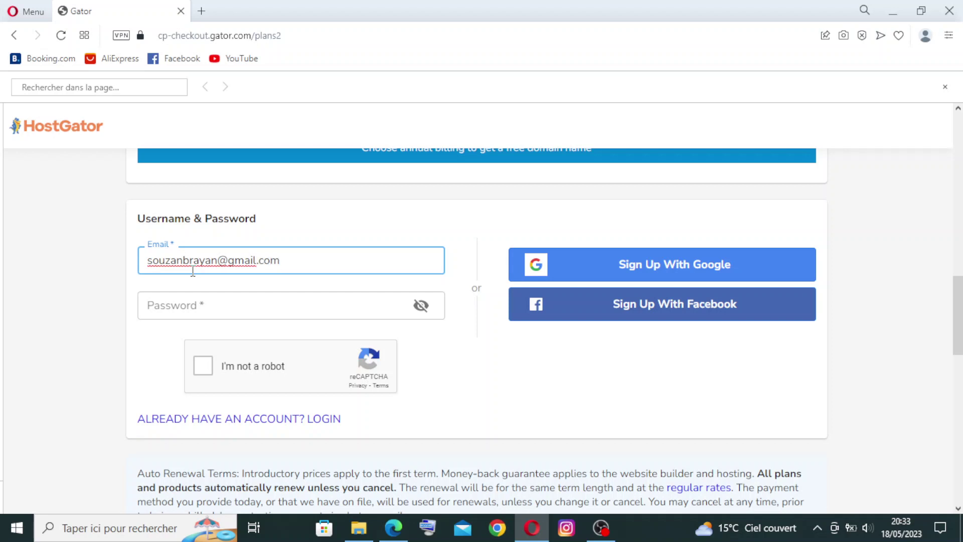
pyautogui.click(195, 307)
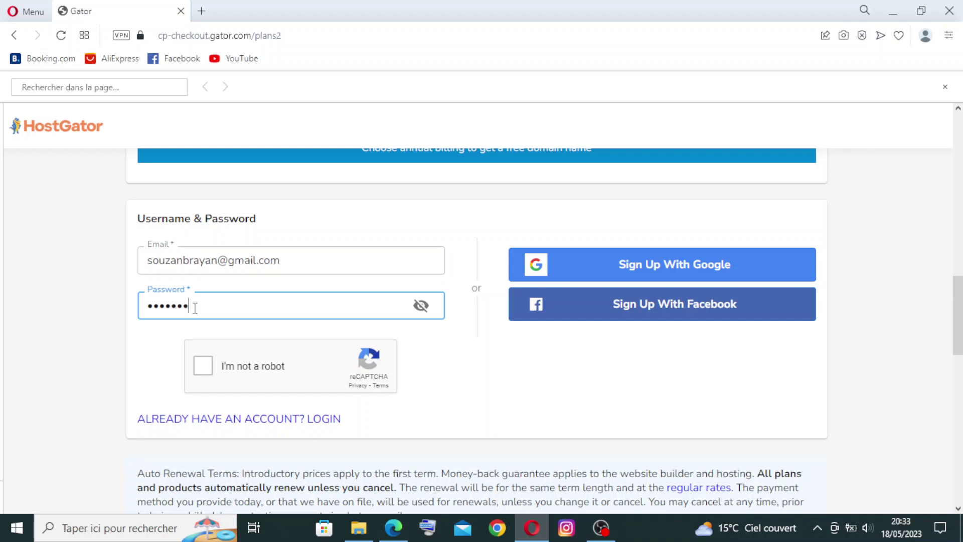
pyautogui.click(208, 371)
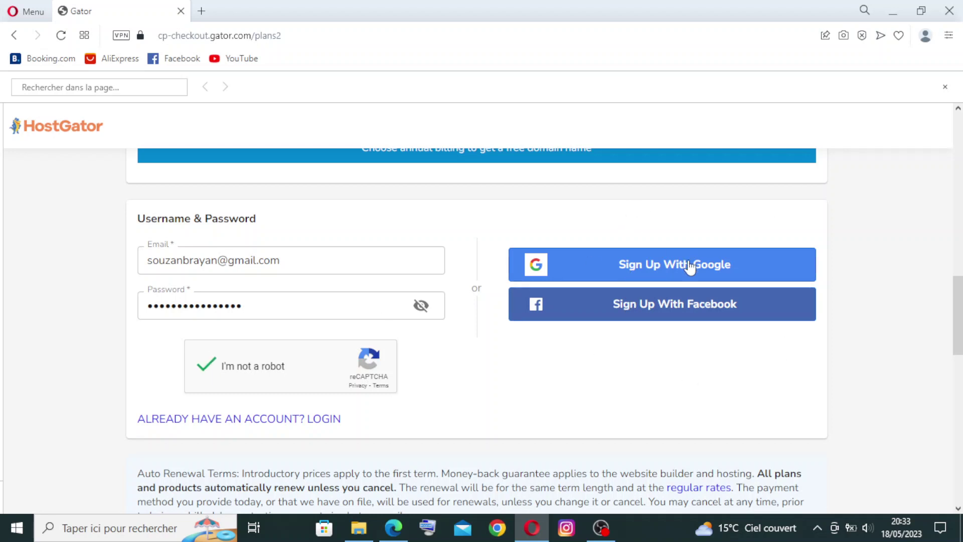
# Step: Fill in the billing address's first name and last name, and enter "FREE CO" as the company
pyautogui.scroll(-3, 564, 355)
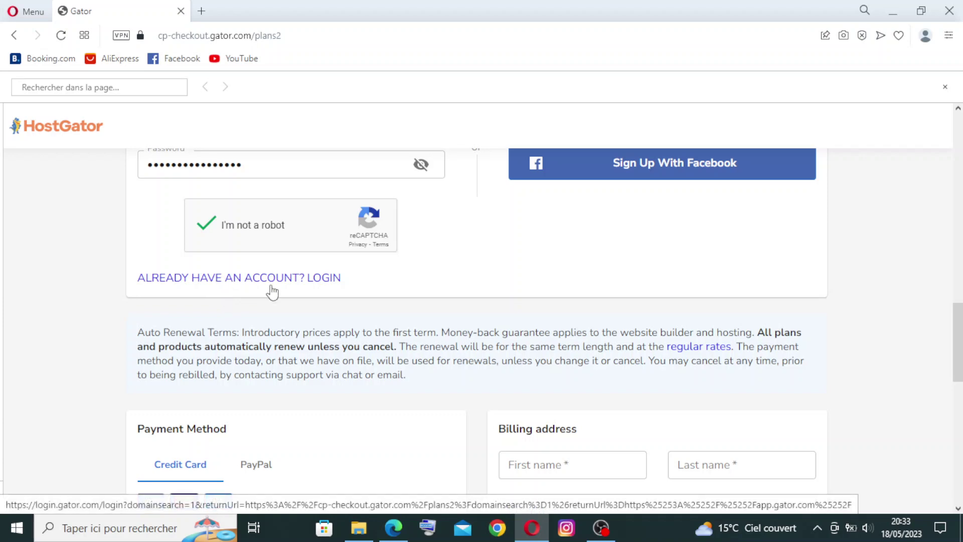
pyautogui.scroll(-5, 317, 275)
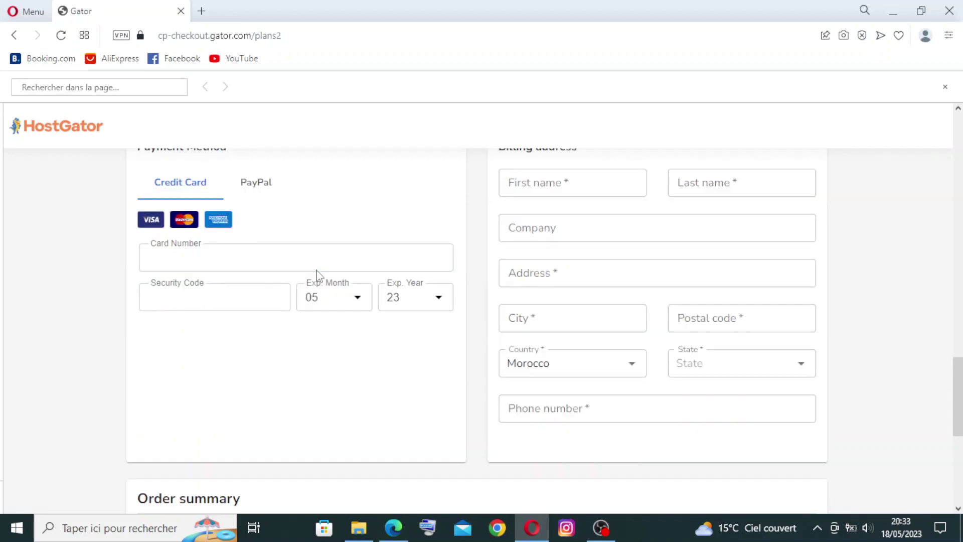
pyautogui.scroll(1, 318, 276)
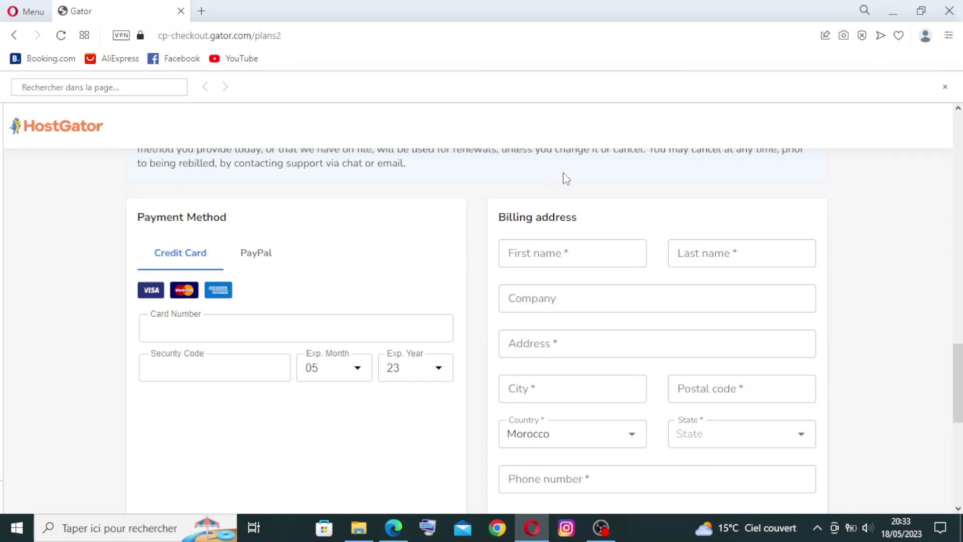
pyautogui.click(532, 266)
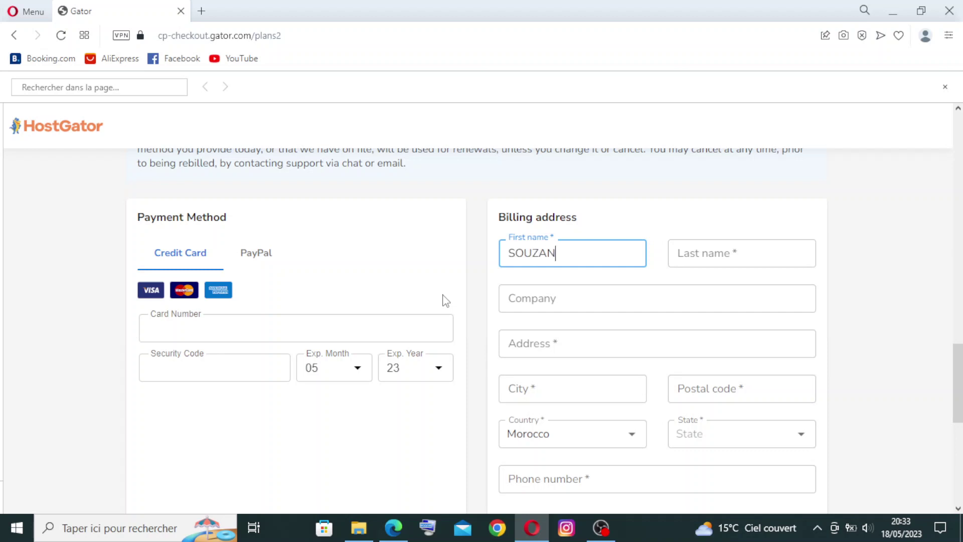
pyautogui.click(681, 257)
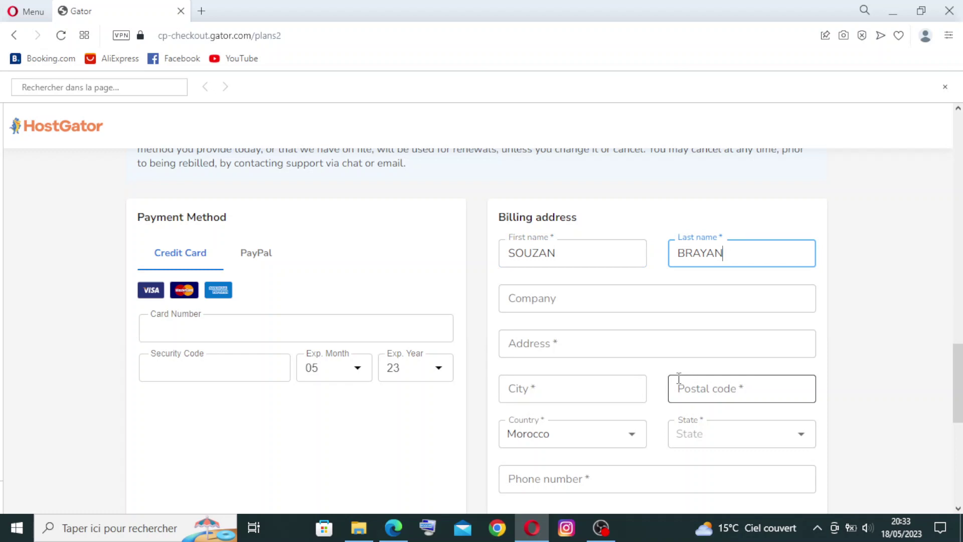
pyautogui.click(601, 293)
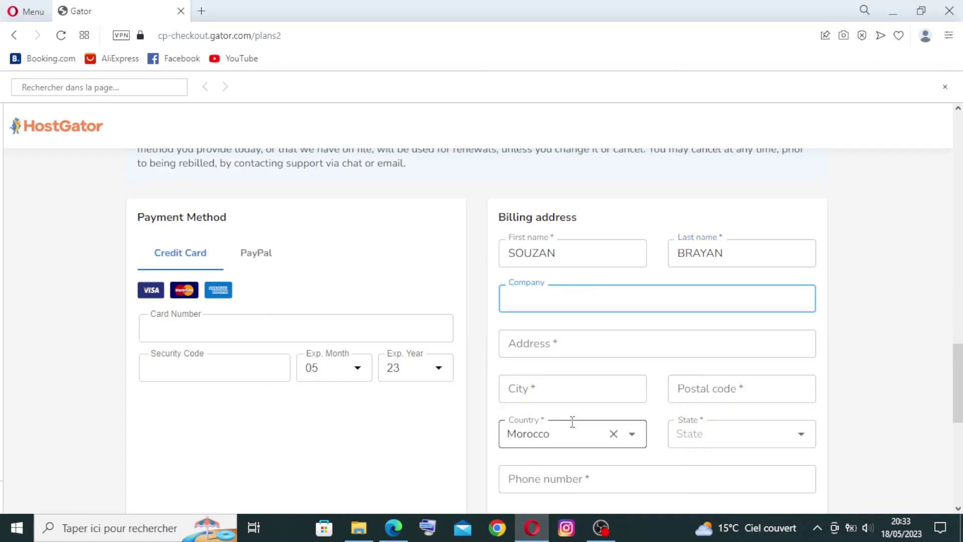
pyautogui.write('FREE CO')
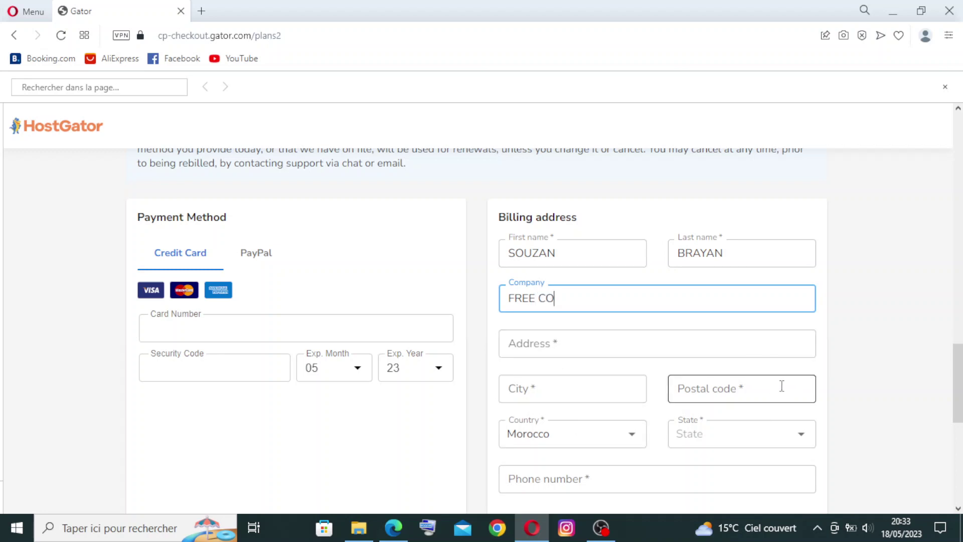
# Step: Clear the billing country, look through the list of countries and leave it without choosing one
pyautogui.scroll(-1, 743, 396)
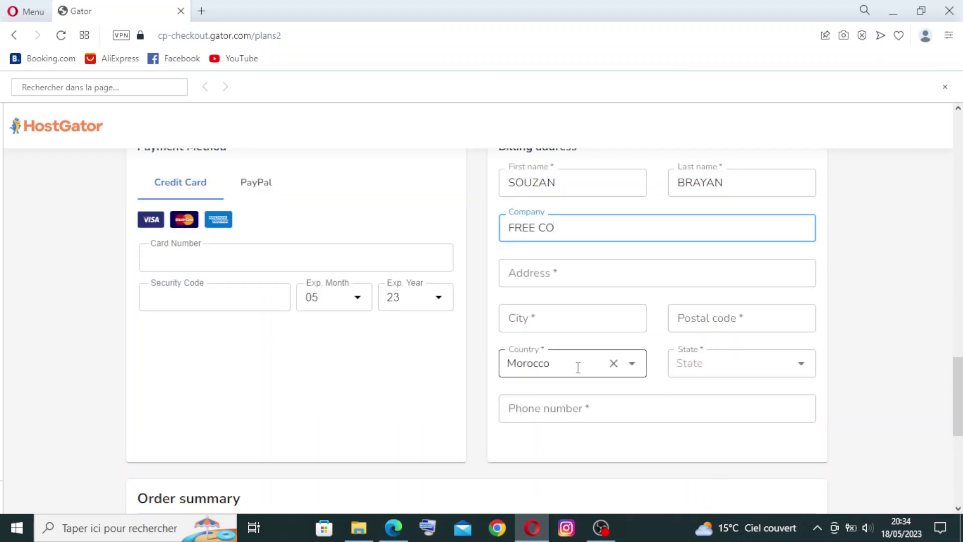
pyautogui.click(613, 363)
pyautogui.click(626, 372)
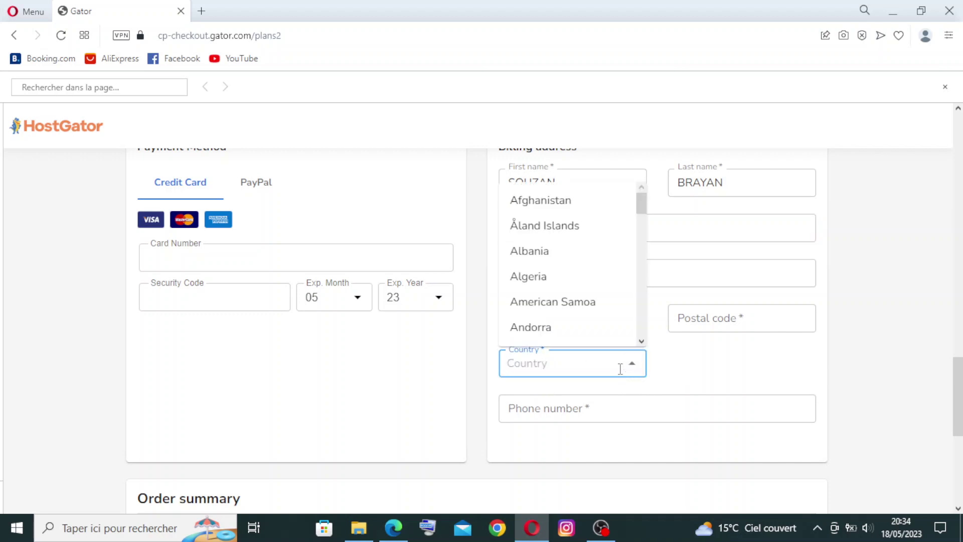
pyautogui.scroll(-15, 602, 220)
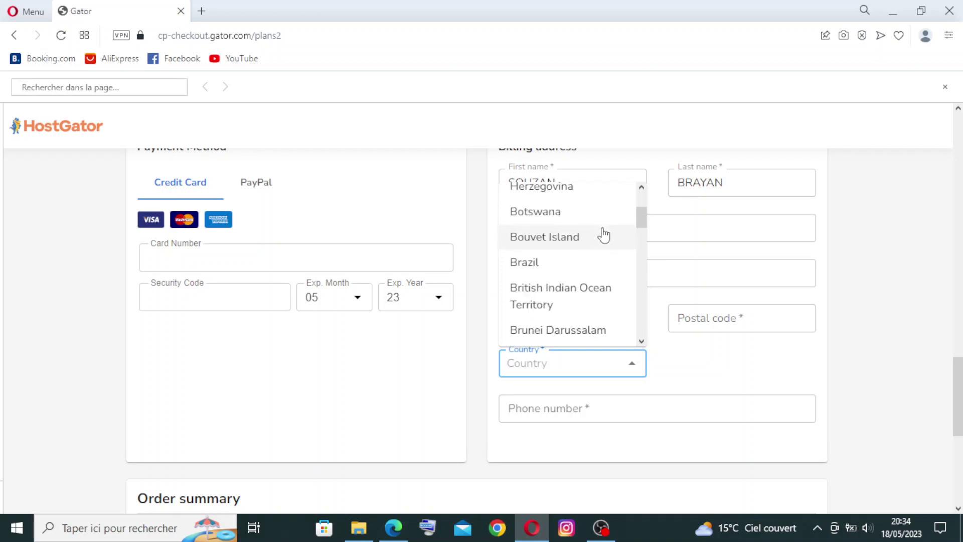
pyautogui.scroll(-20, 604, 235)
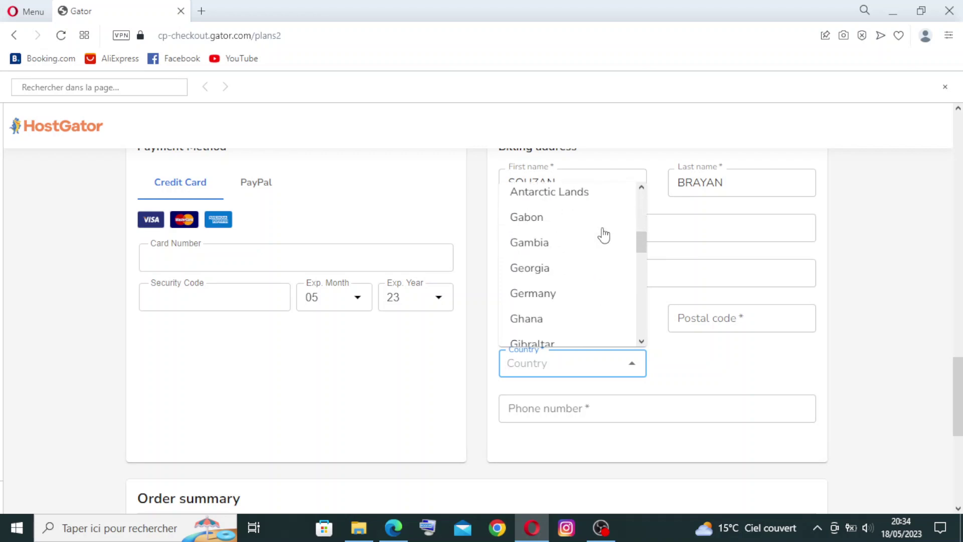
pyautogui.scroll(-20, 604, 235)
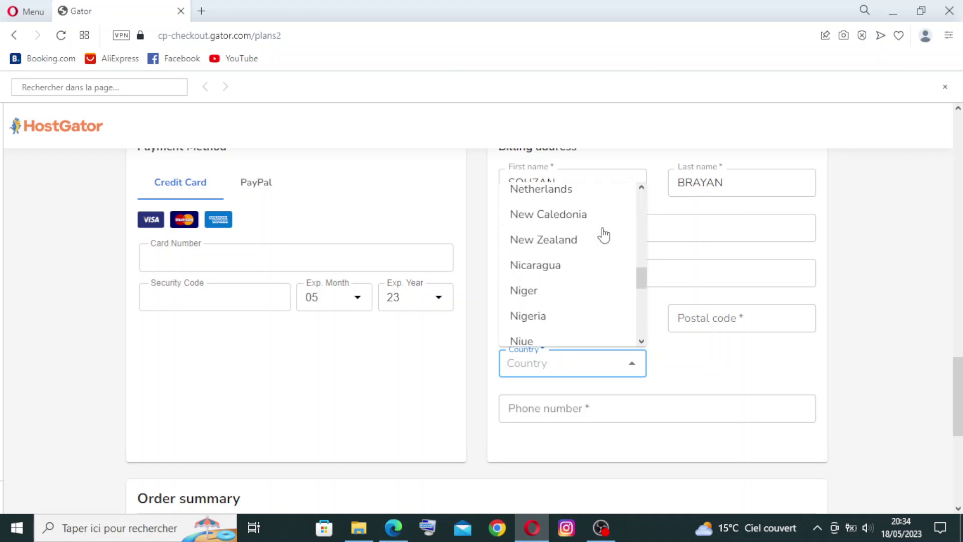
pyautogui.scroll(-20, 604, 235)
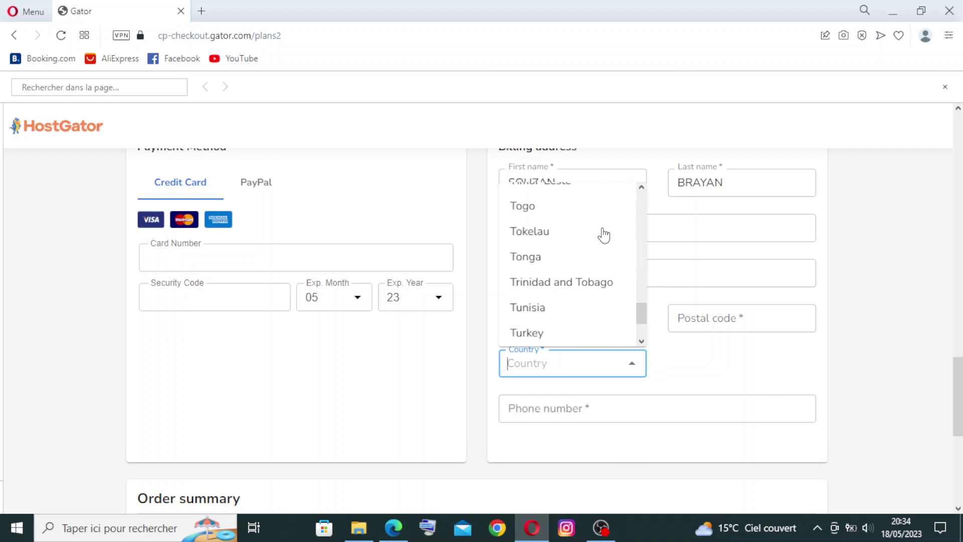
pyautogui.scroll(-8, 603, 233)
pyautogui.click(709, 321)
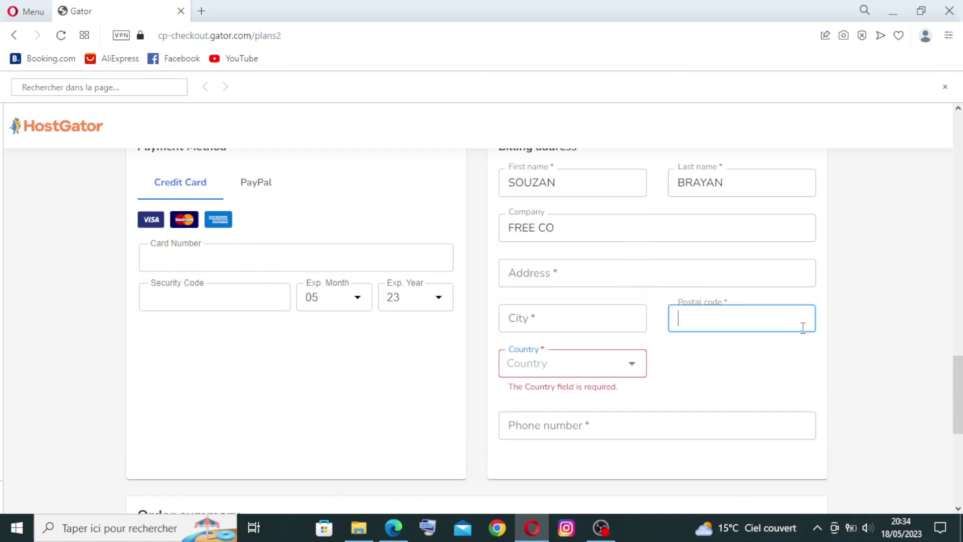
# Step: Review the order summary with its GATOR coupon code and purchase terms, and look back over the whole checkout page
pyautogui.scroll(7, 587, 445)
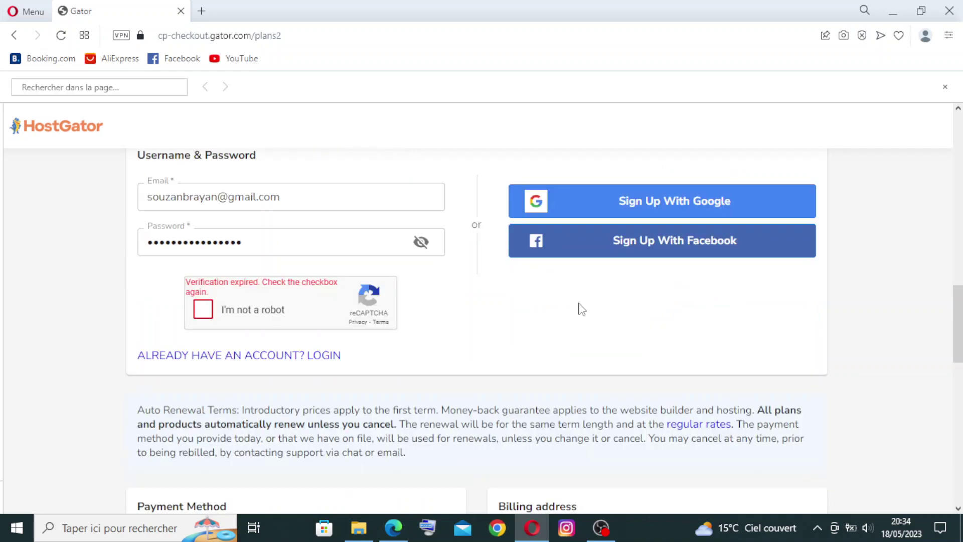
pyautogui.scroll(-10, 580, 308)
pyautogui.scroll(-3, 604, 311)
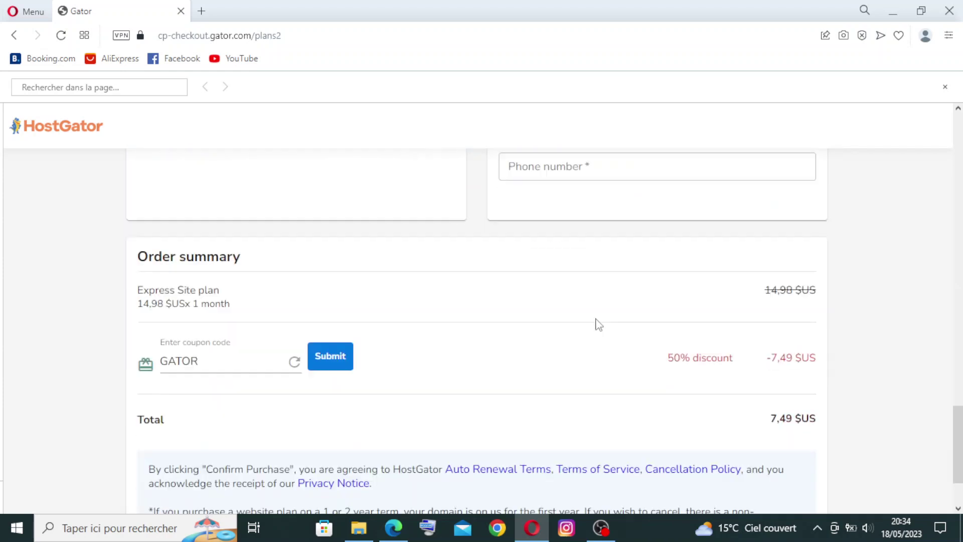
pyautogui.scroll(-2, 599, 325)
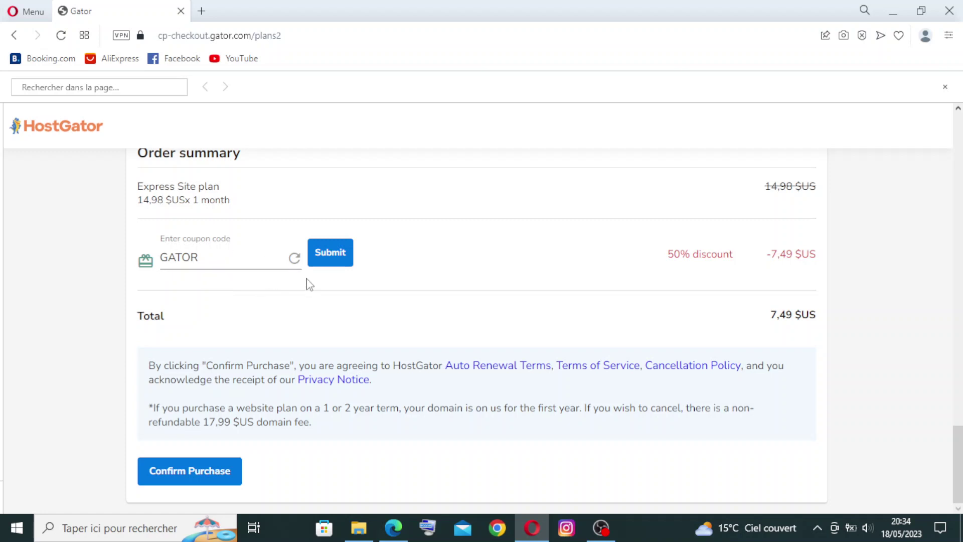
pyautogui.click(296, 262)
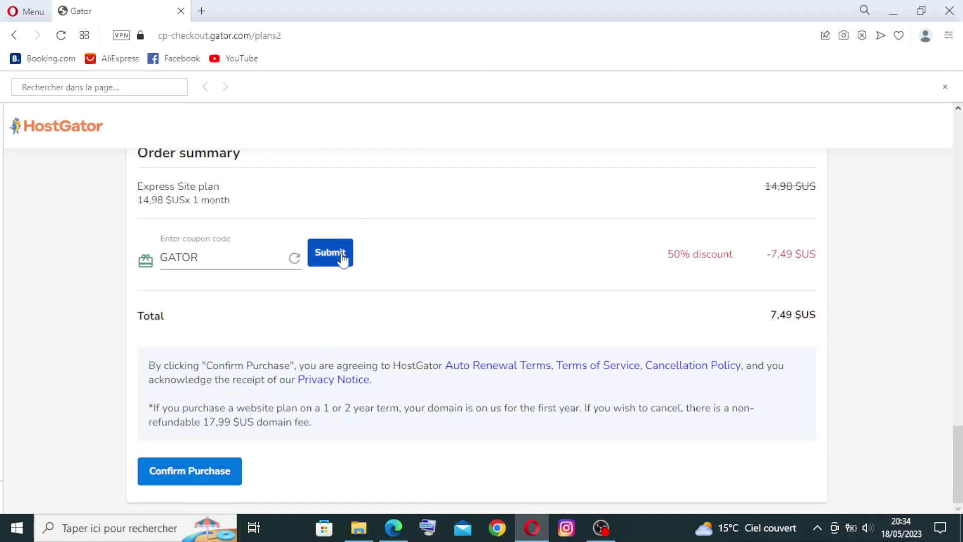
pyautogui.scroll(4, 370, 251)
pyautogui.scroll(1, 370, 251)
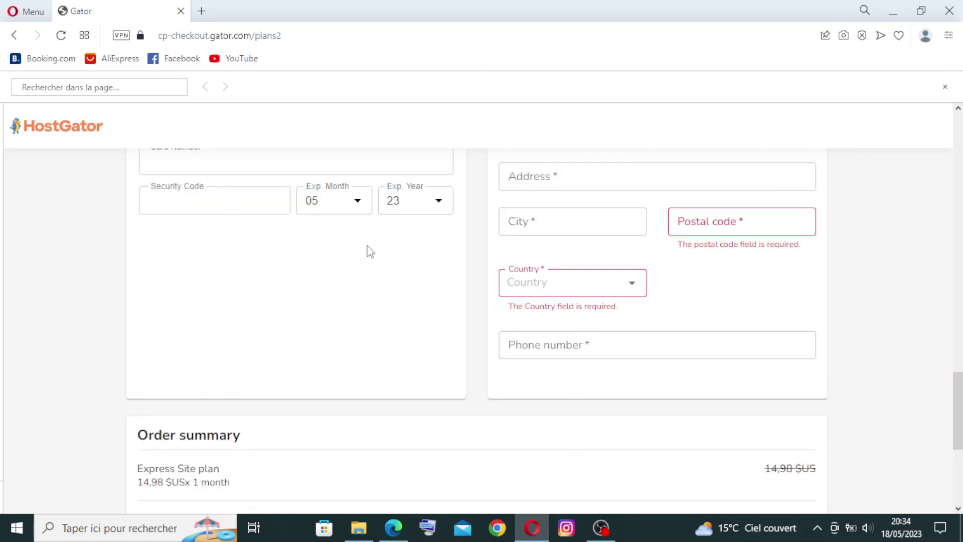
pyautogui.scroll(20, 370, 251)
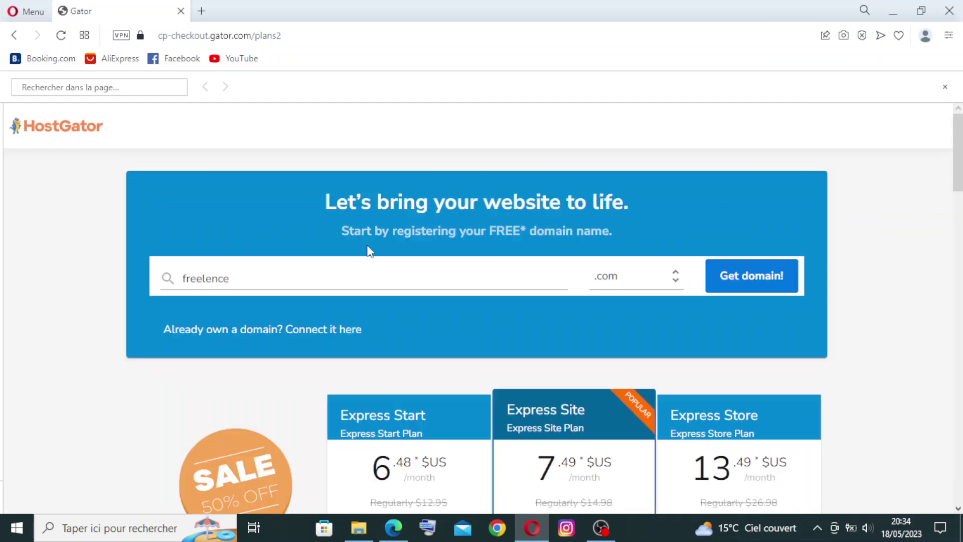
pyautogui.scroll(-20, 370, 252)
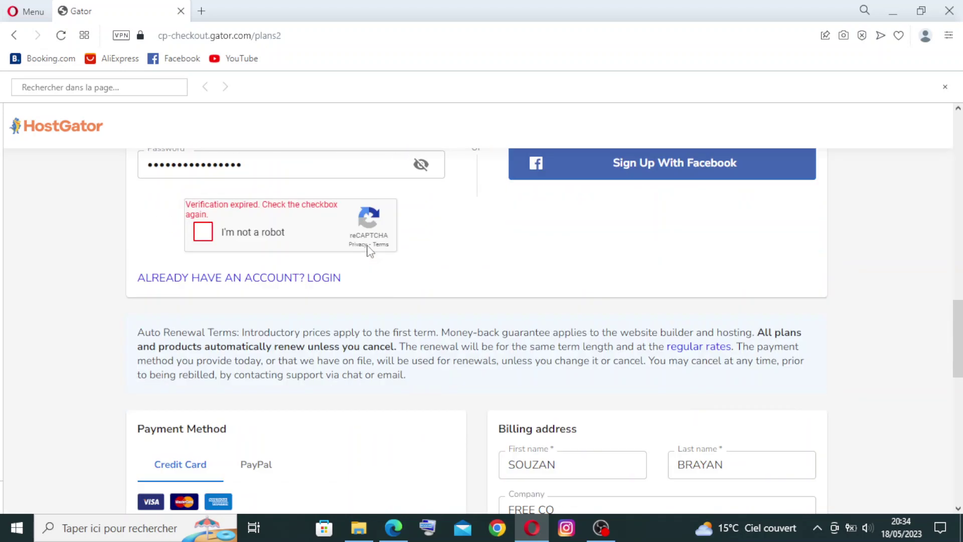
pyautogui.scroll(8, 370, 251)
pyautogui.scroll(6, 370, 252)
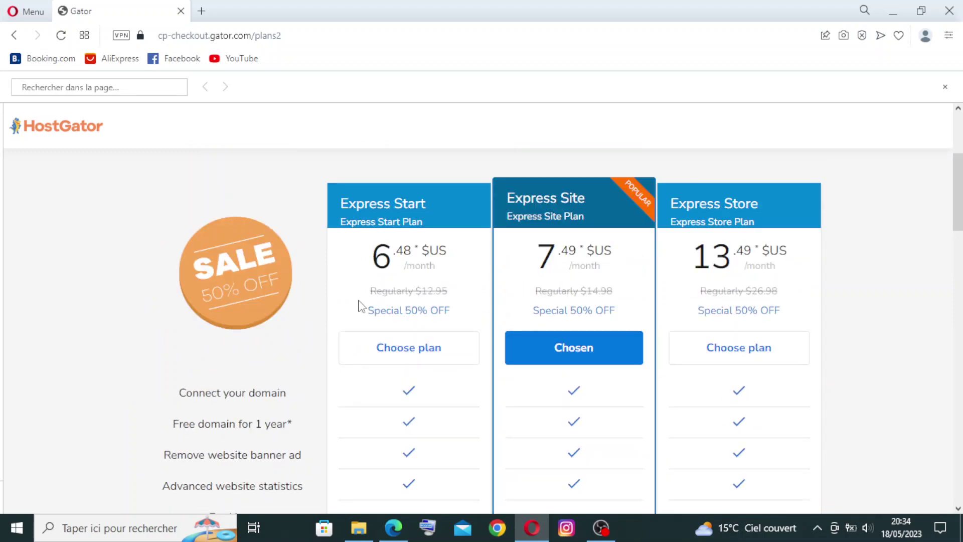
# Step: Return to HostGator's shared web hosting page and examine its features and the Hatchling, Baby and eCommerce plan comparison
pyautogui.click(17, 35)
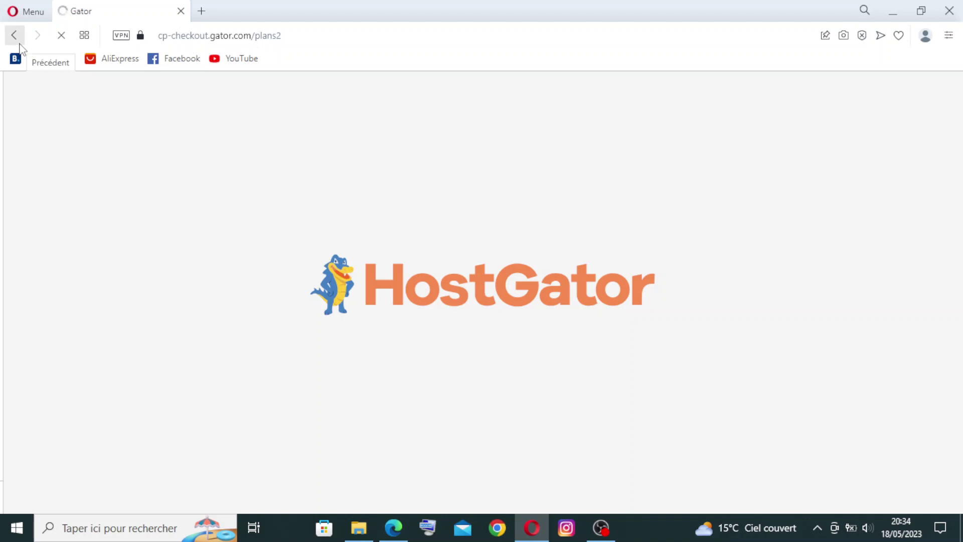
pyautogui.click(15, 34)
pyautogui.scroll(-15, 31, 301)
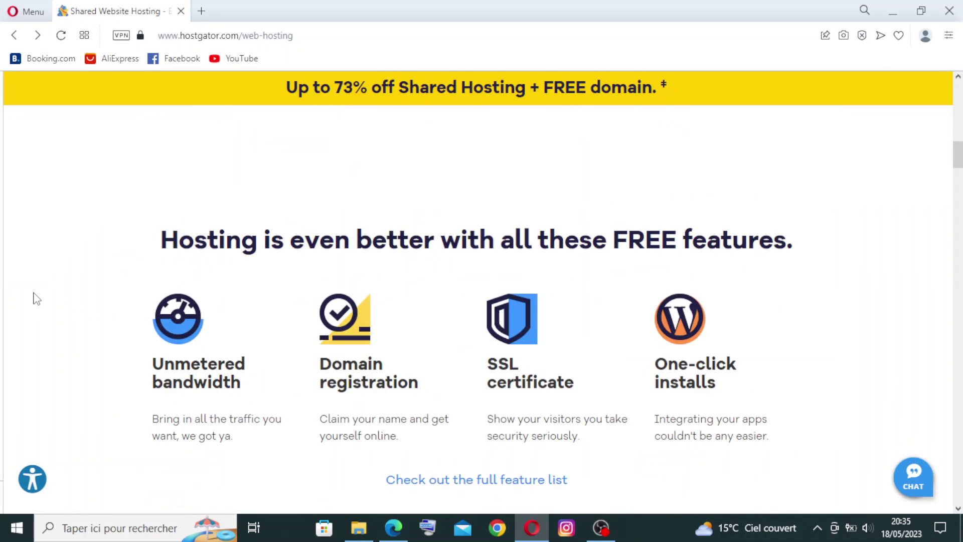
pyautogui.scroll(-10, 311, 316)
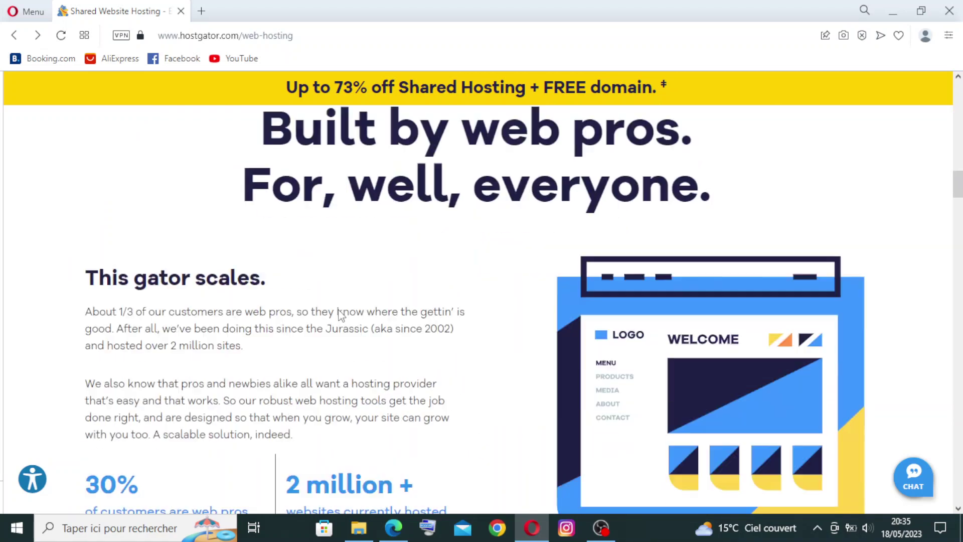
pyautogui.scroll(-15, 340, 315)
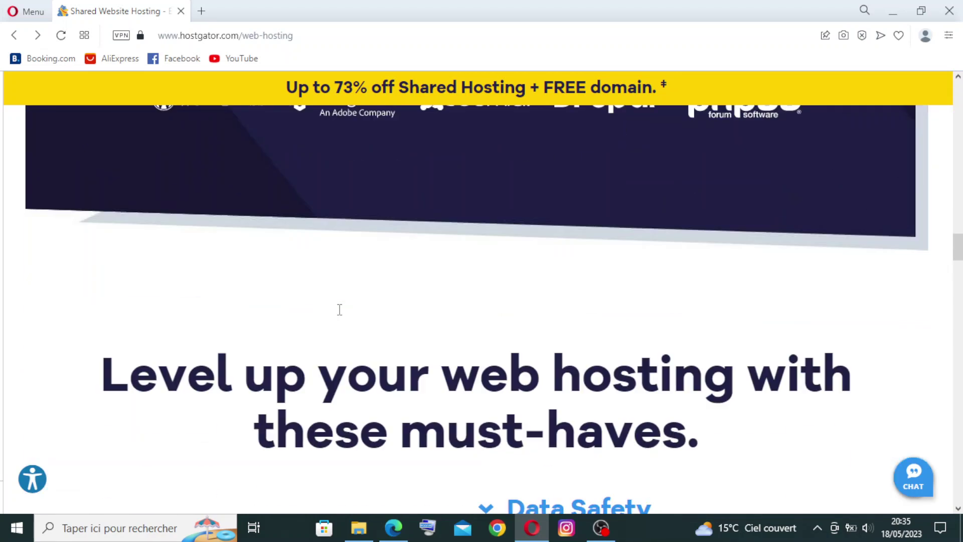
pyautogui.scroll(-15, 339, 310)
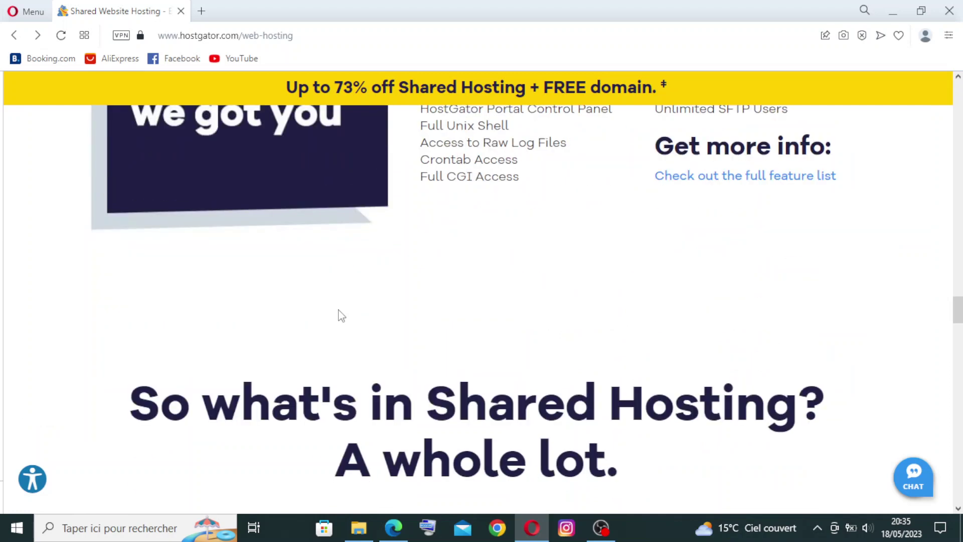
pyautogui.scroll(-15, 338, 315)
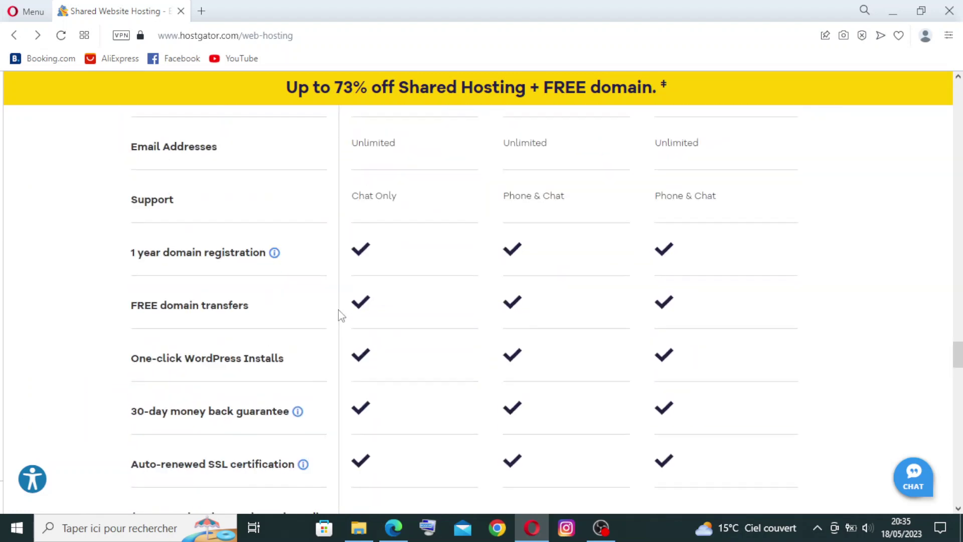
pyautogui.scroll(10, 340, 315)
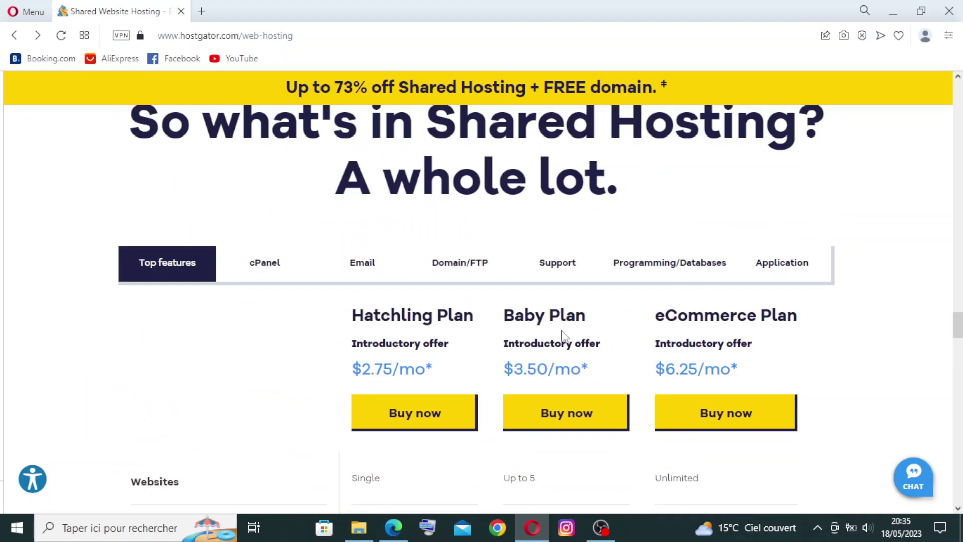
pyautogui.scroll(-5, 563, 335)
pyautogui.scroll(-4, 464, 275)
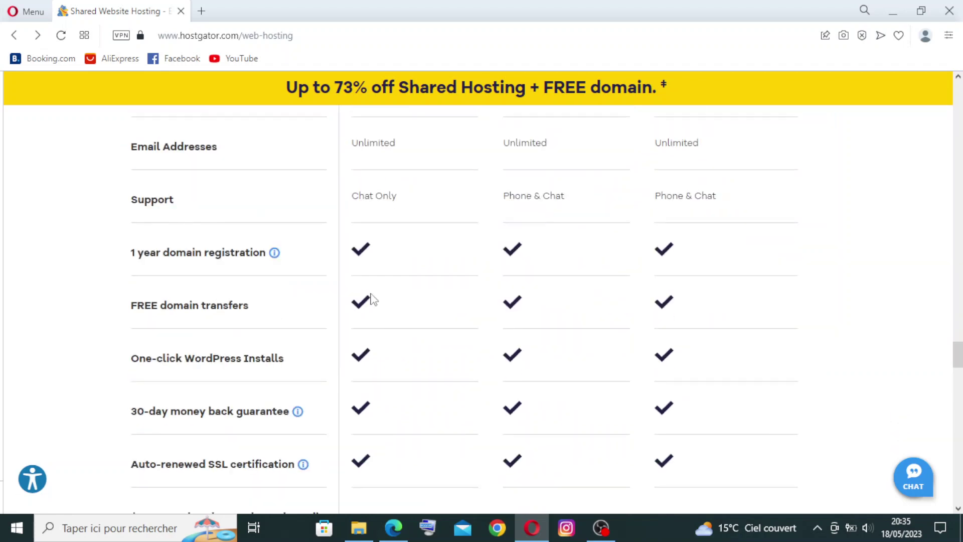
# Step: Examine the remaining rows of the shared hosting plan comparison, from domain registration and advertising credits to the Positive SSL upgrade and website migration services
pyautogui.scroll(-5, 550, 238)
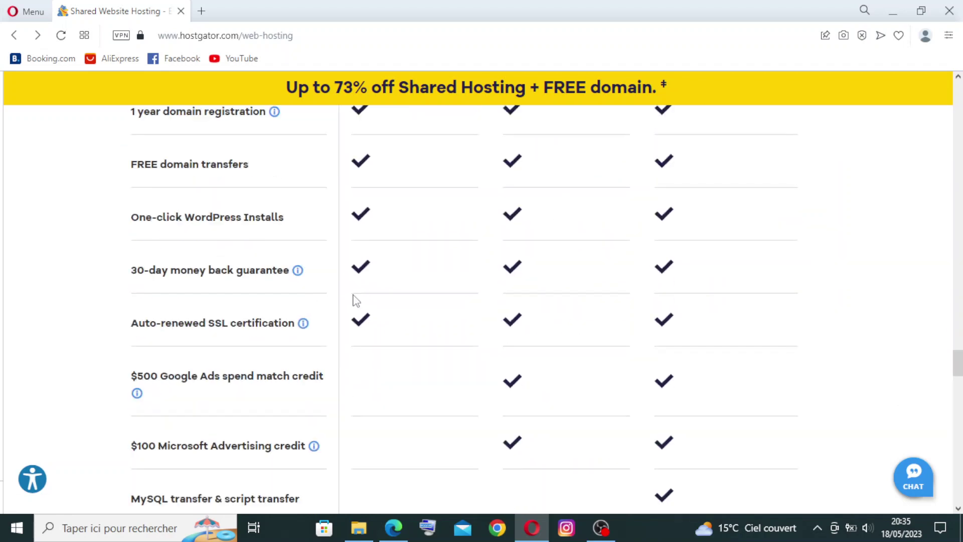
pyautogui.scroll(-10, 549, 355)
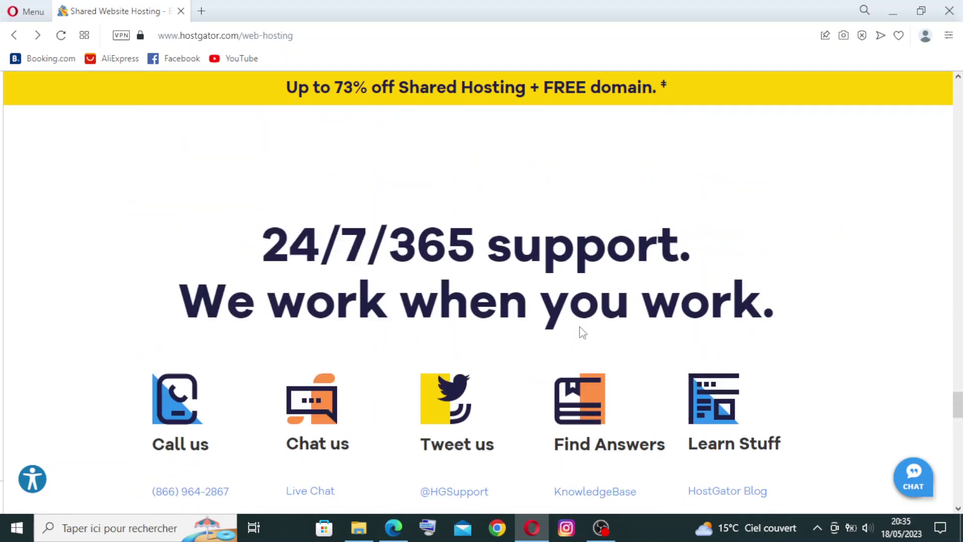
pyautogui.scroll(10, 582, 326)
pyautogui.scroll(7, 585, 320)
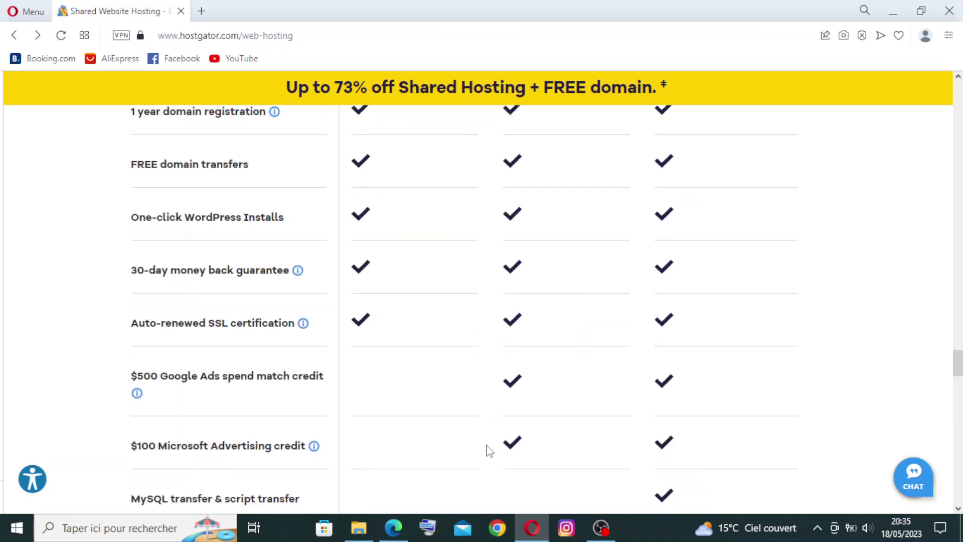
pyautogui.scroll(1, 431, 454)
pyautogui.scroll(-6, 376, 401)
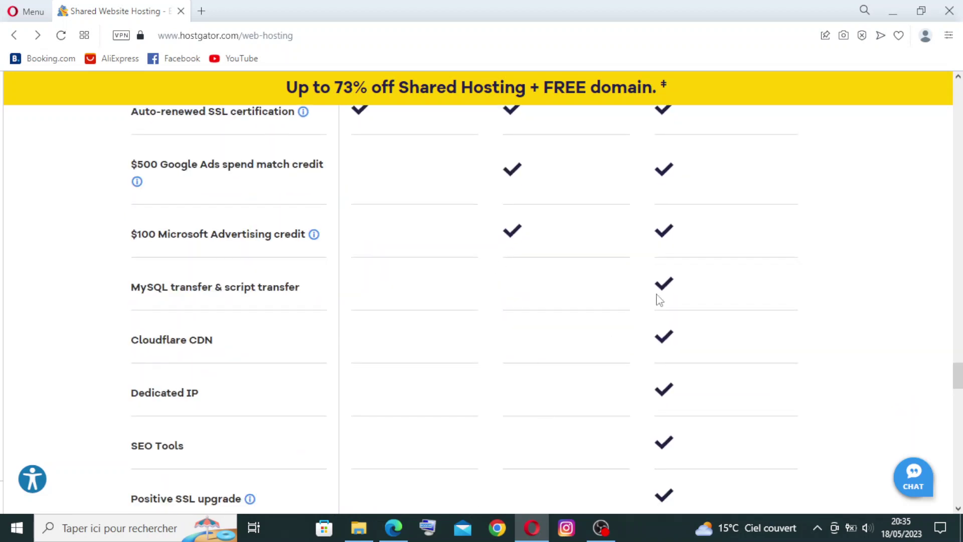
pyautogui.scroll(-3, 602, 281)
pyautogui.scroll(-1, 502, 274)
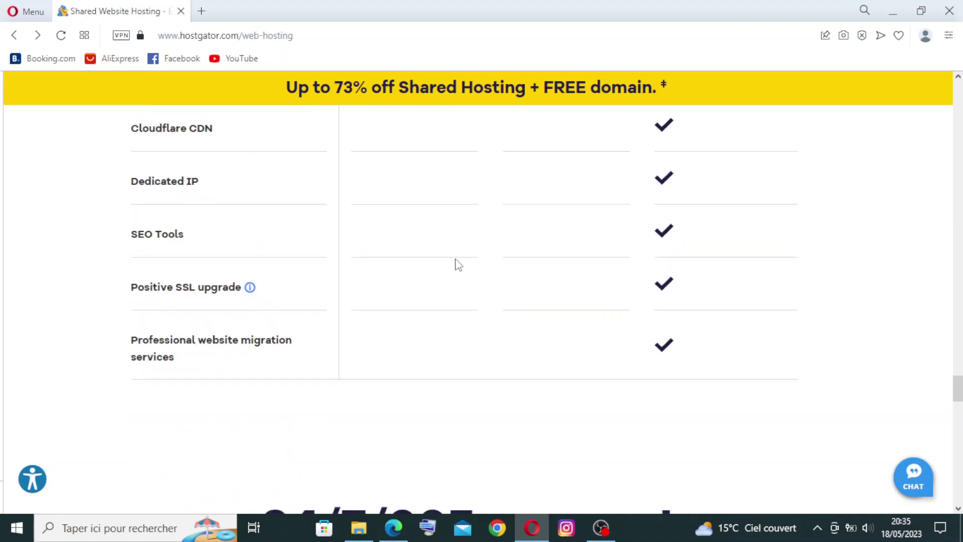
# Step: Look over the rest of the shared hosting page, including the managed WordPress hosting question, the advanced features list and the must-haves section
pyautogui.scroll(-20, 458, 265)
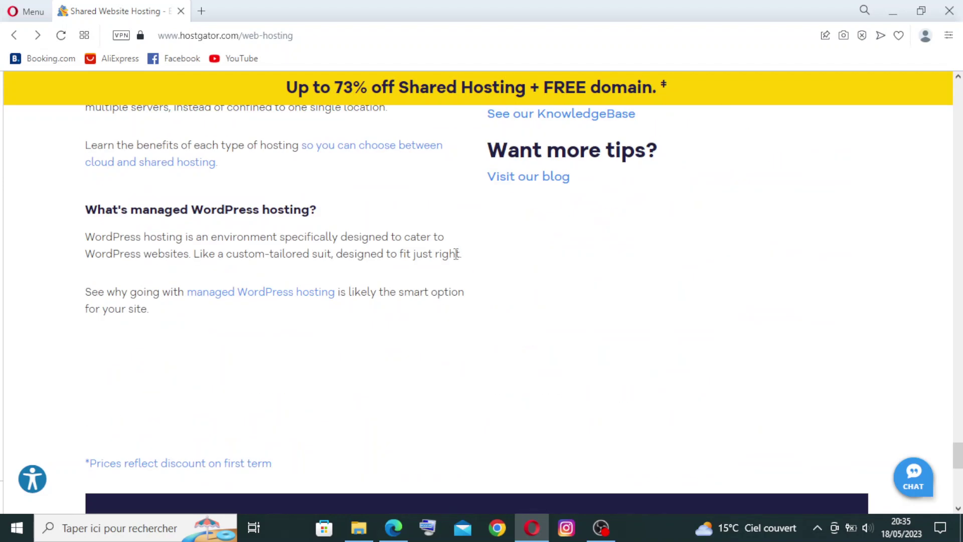
pyautogui.scroll(20, 454, 246)
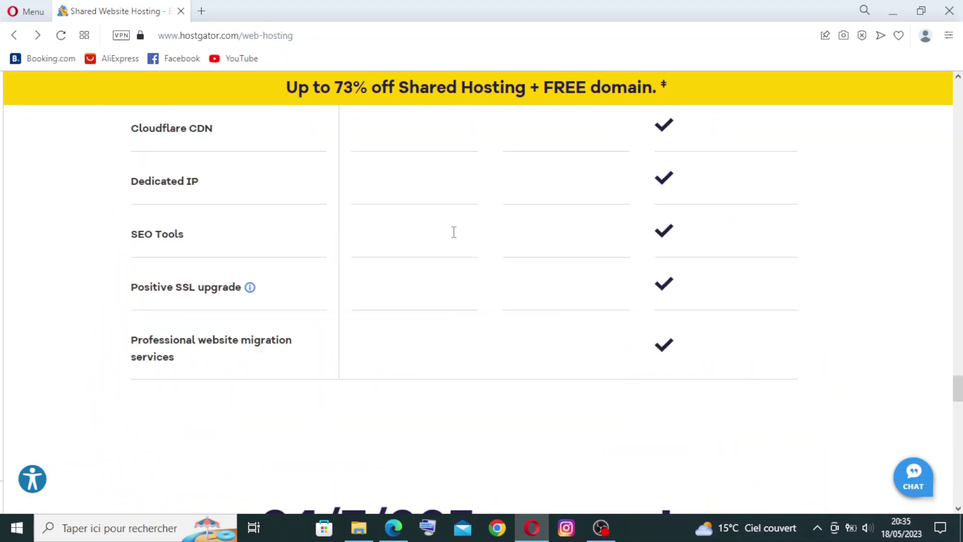
pyautogui.scroll(20, 454, 232)
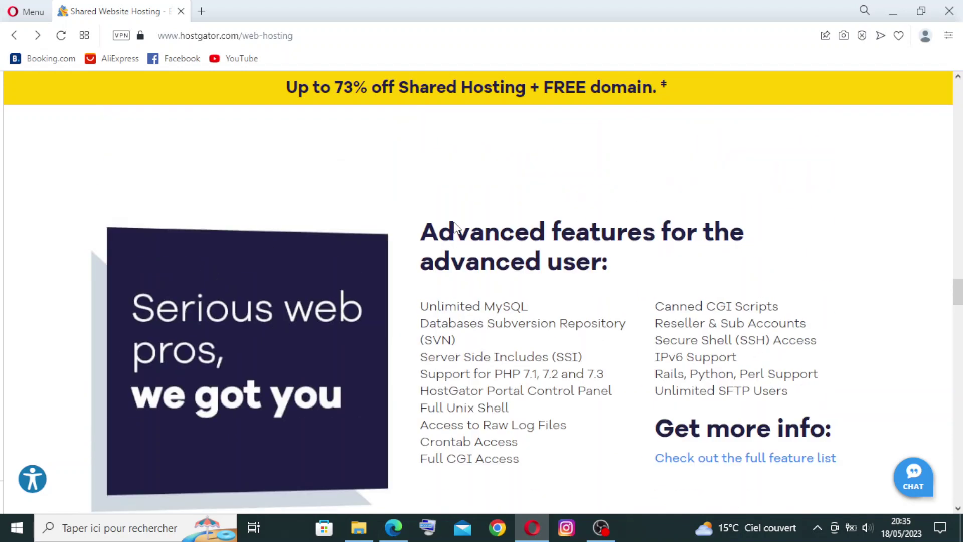
pyautogui.scroll(8, 455, 227)
pyautogui.scroll(15, 351, 284)
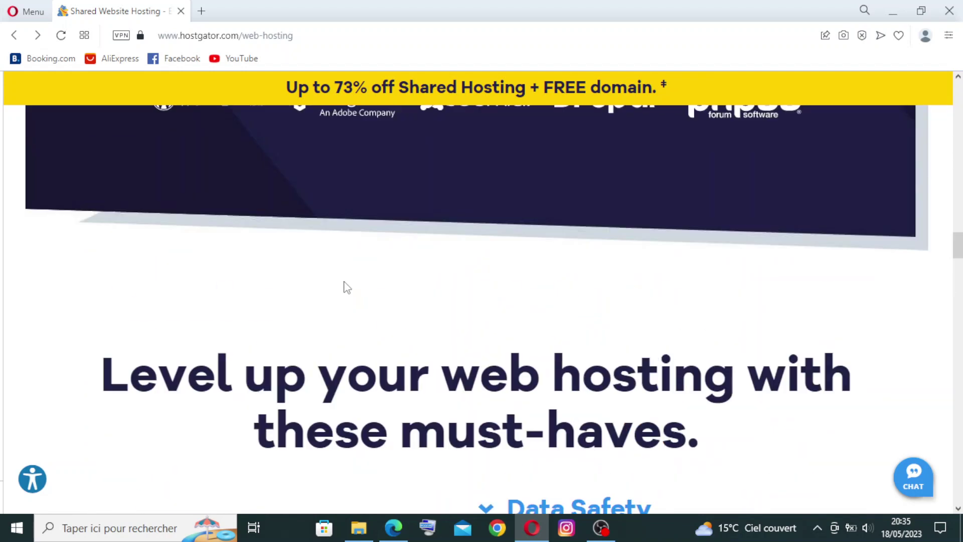